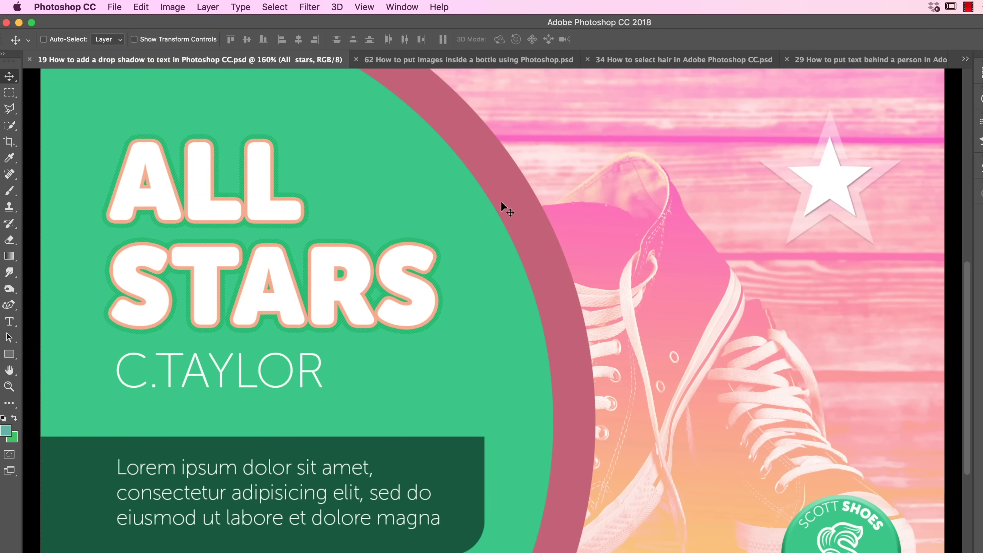
Save the poster as Photoshop PDF to the Desktop, starting the name 'All Starts 1805'.
{"action": "left_click", "coordinate": [116, 7]}
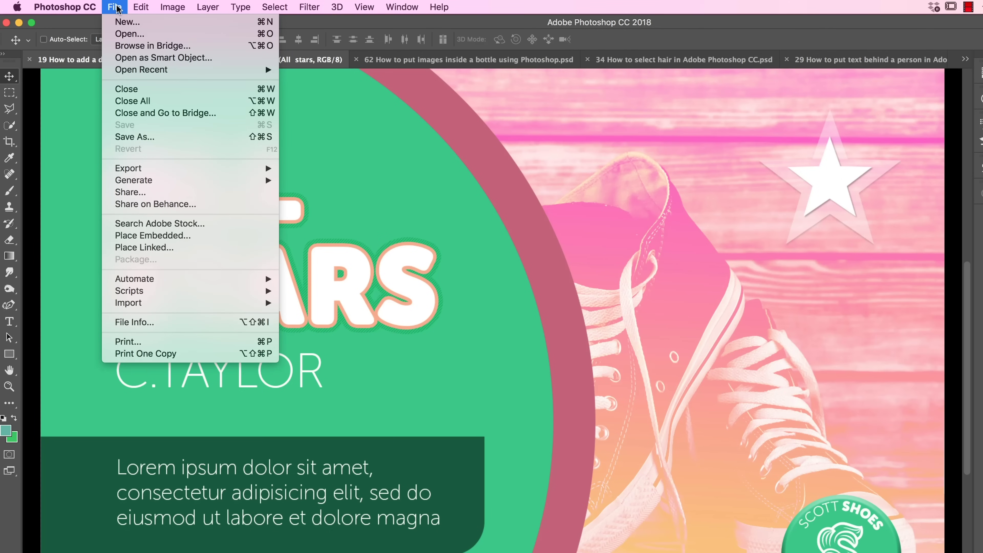
{"action": "left_click", "coordinate": [148, 137]}
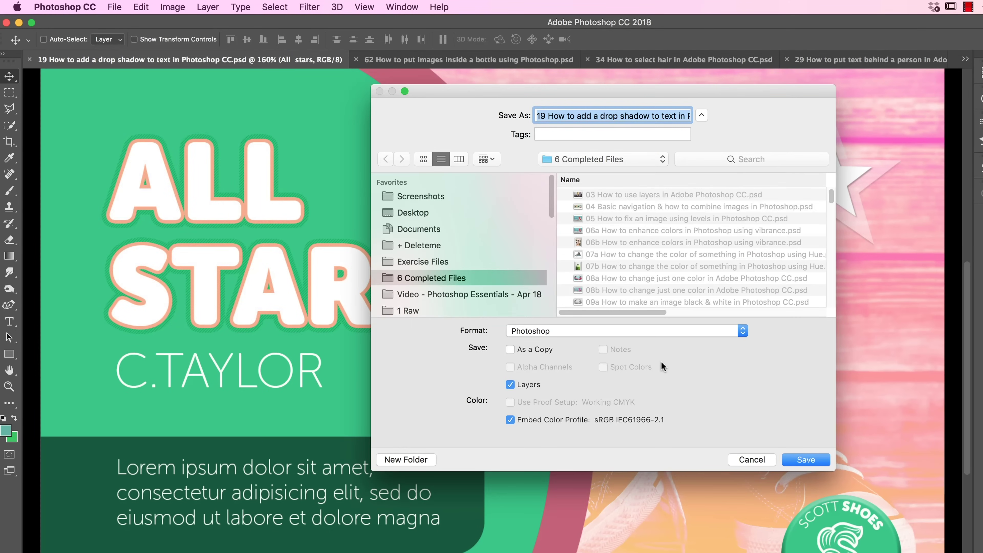
{"action": "left_click", "coordinate": [655, 331]}
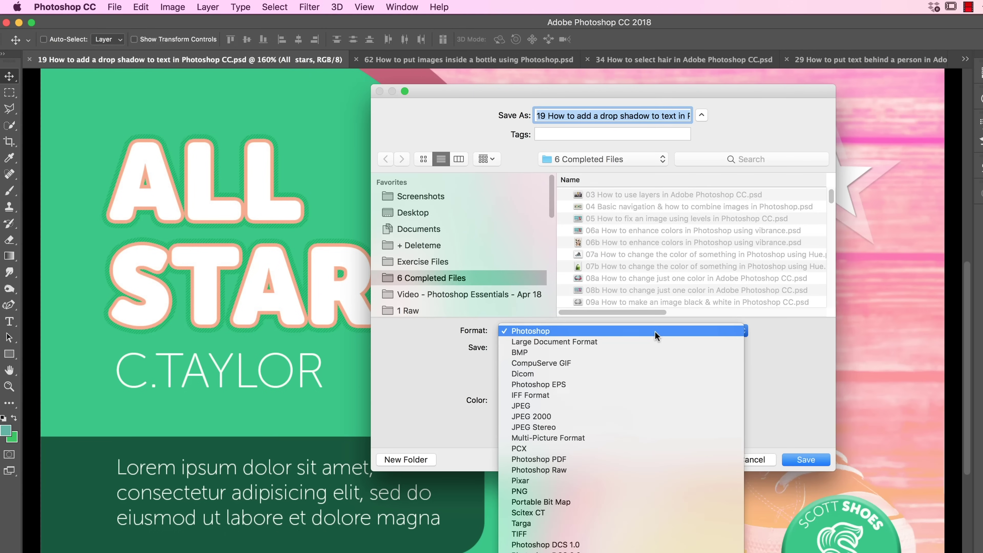
{"action": "left_click", "coordinate": [565, 458]}
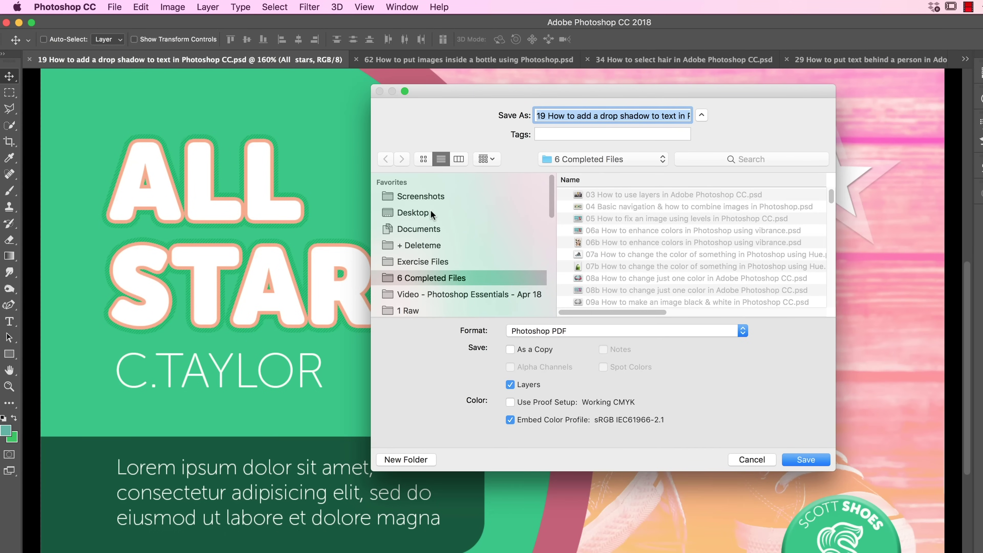
{"action": "left_click", "coordinate": [431, 213]}
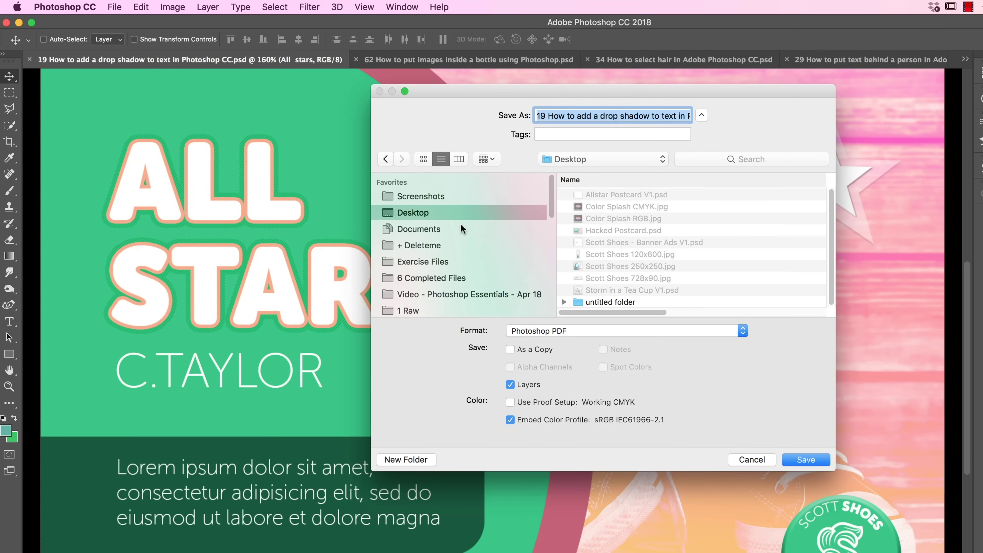
{"action": "type", "text": "All Starts "}
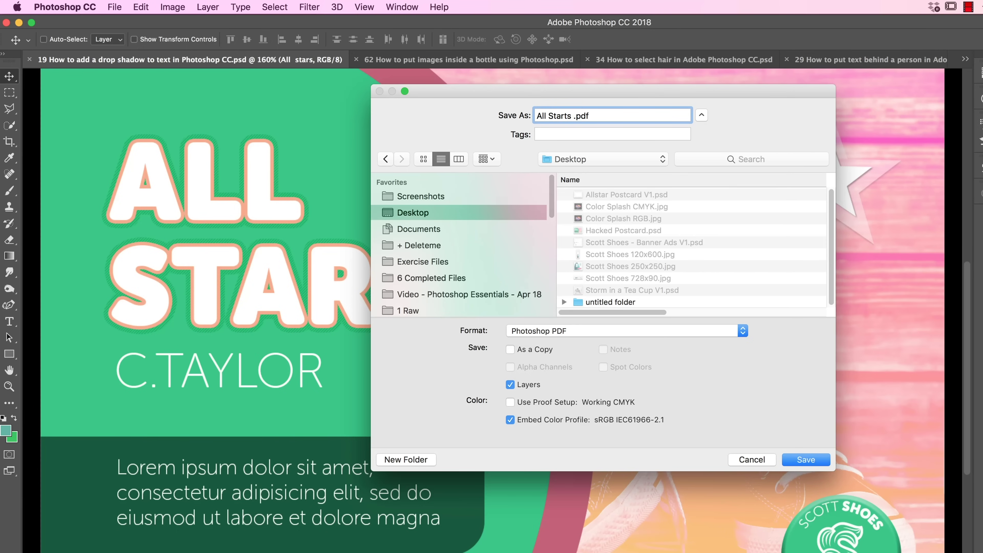
{"action": "type", "text": "1805"}
Save 'All Starts 180521.pdf' using [High Quality Print] without Preserve Photoshop Editing Capabilities.
{"action": "type", "text": "21"}
{"action": "left_click", "coordinate": [816, 461]}
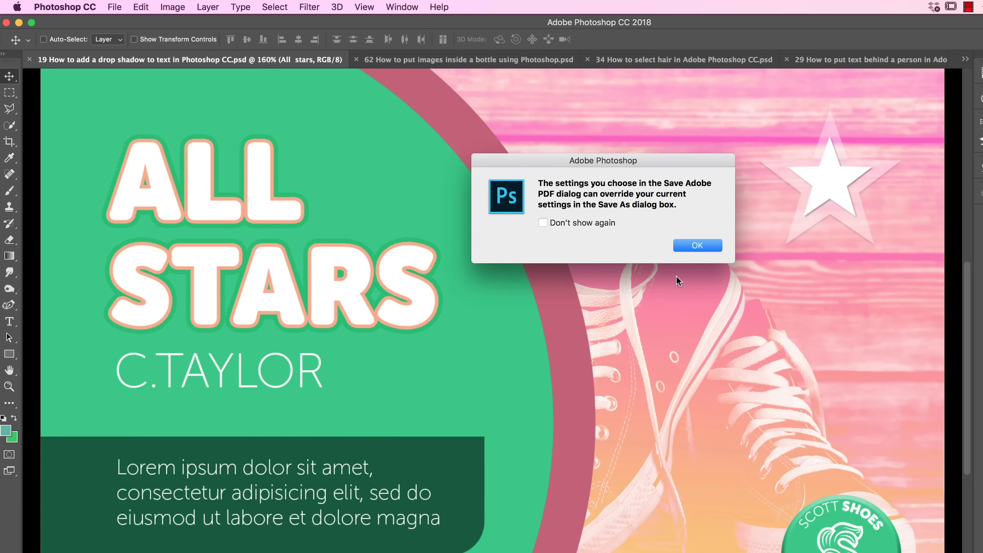
{"action": "left_click", "coordinate": [686, 247]}
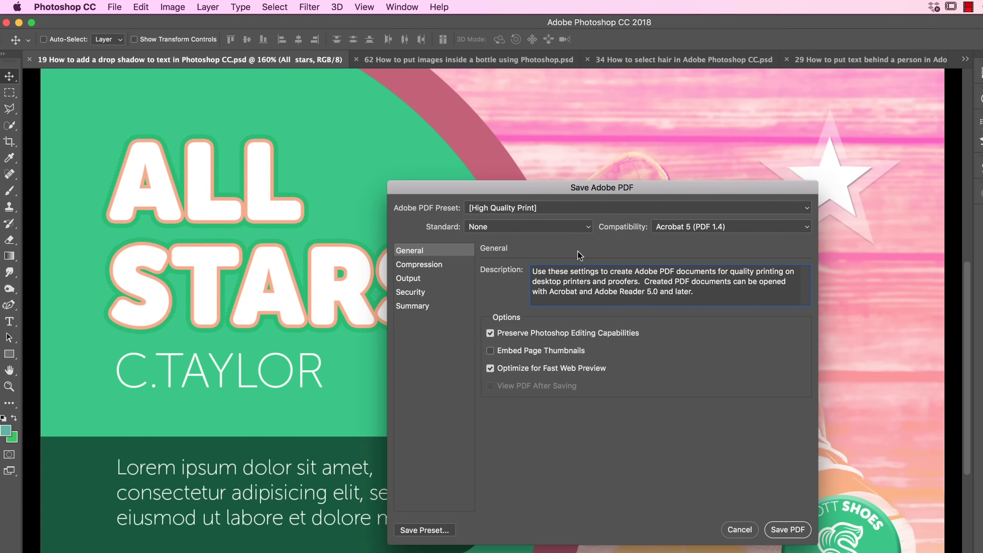
{"action": "left_click", "coordinate": [492, 209]}
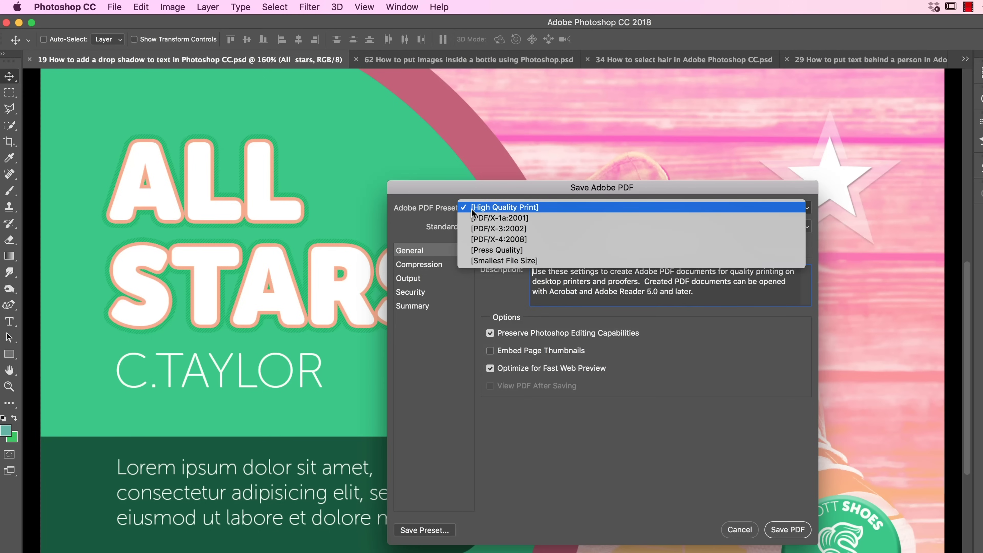
{"action": "left_click", "coordinate": [485, 208]}
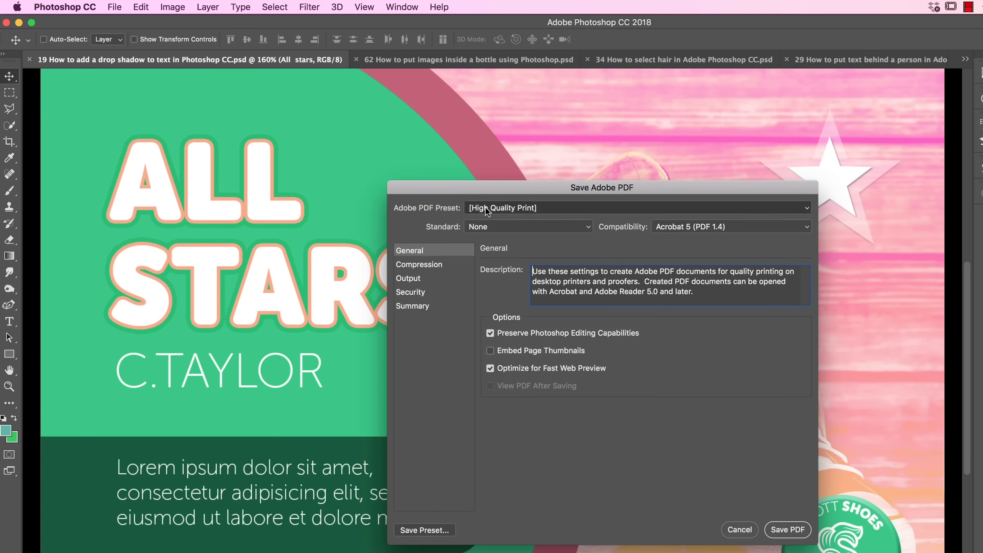
{"action": "left_click", "coordinate": [489, 333]}
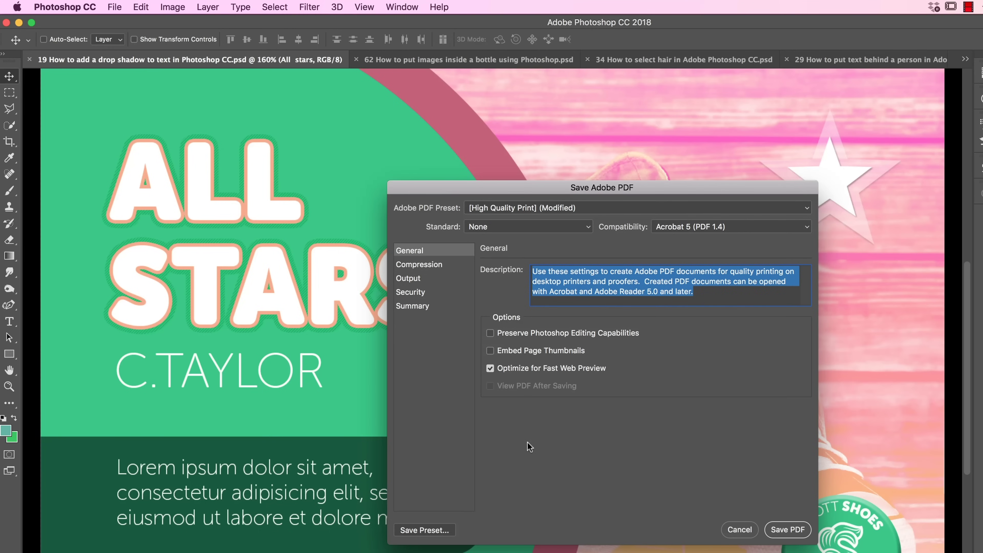
{"action": "left_click", "coordinate": [623, 333]}
{"action": "left_click", "coordinate": [544, 331]}
{"action": "left_click", "coordinate": [799, 528]}
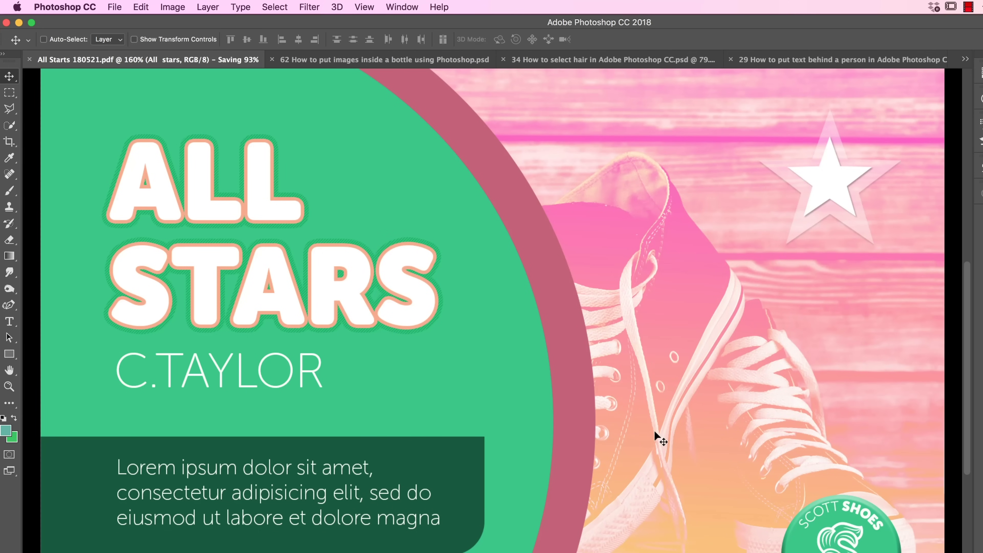
Check in Finder's Desktop folder that All Starts 180521.pdf exists, then return to Photoshop.
{"action": "key", "text": "super"}
{"action": "key", "text": "super+Tab"}
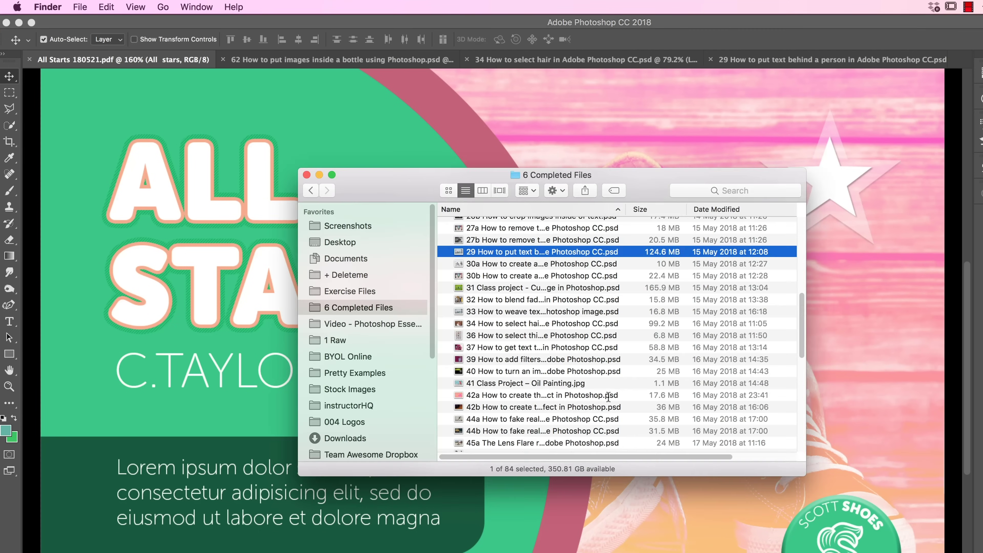
{"action": "left_click", "coordinate": [337, 243]}
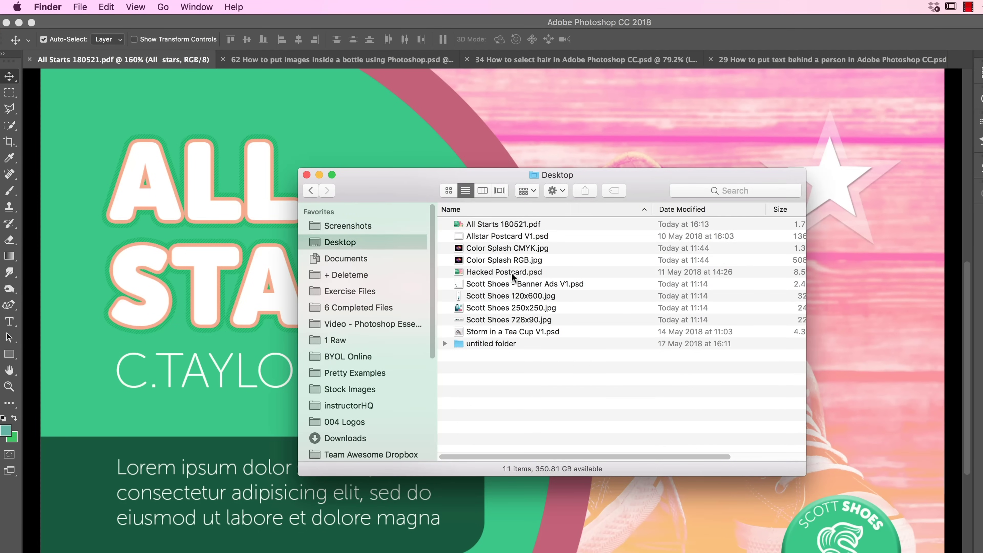
{"action": "left_click", "coordinate": [515, 225]}
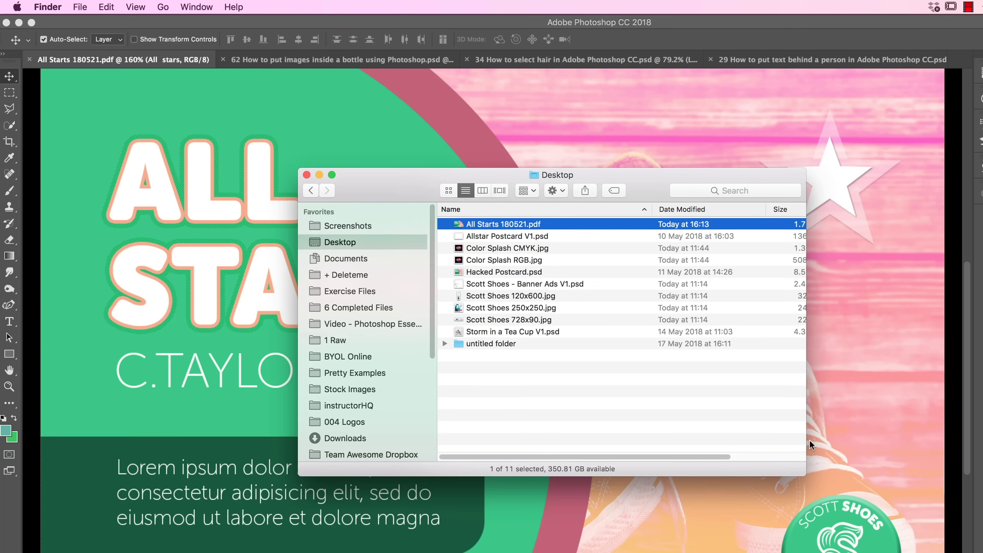
{"action": "double_click", "coordinate": [807, 347]}
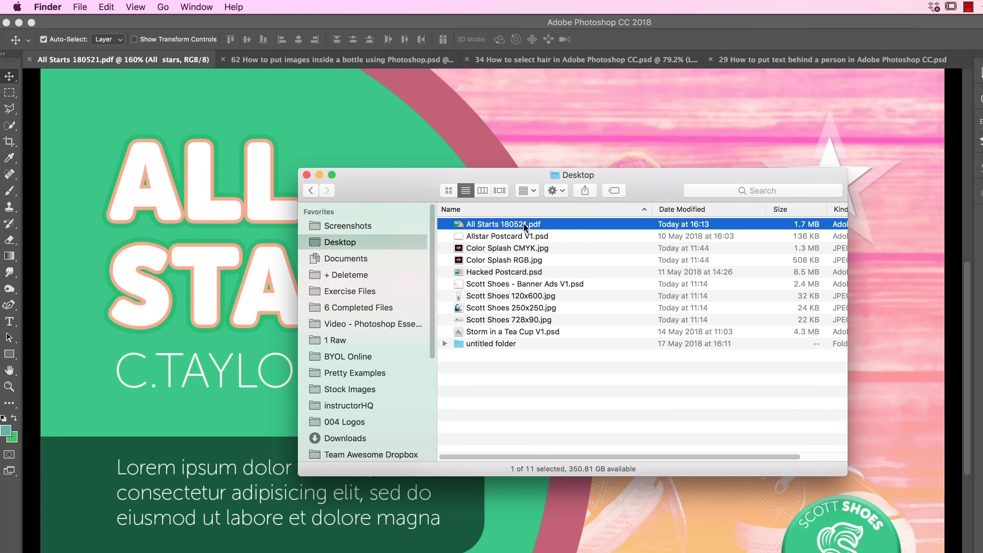
{"action": "left_click", "coordinate": [303, 64]}
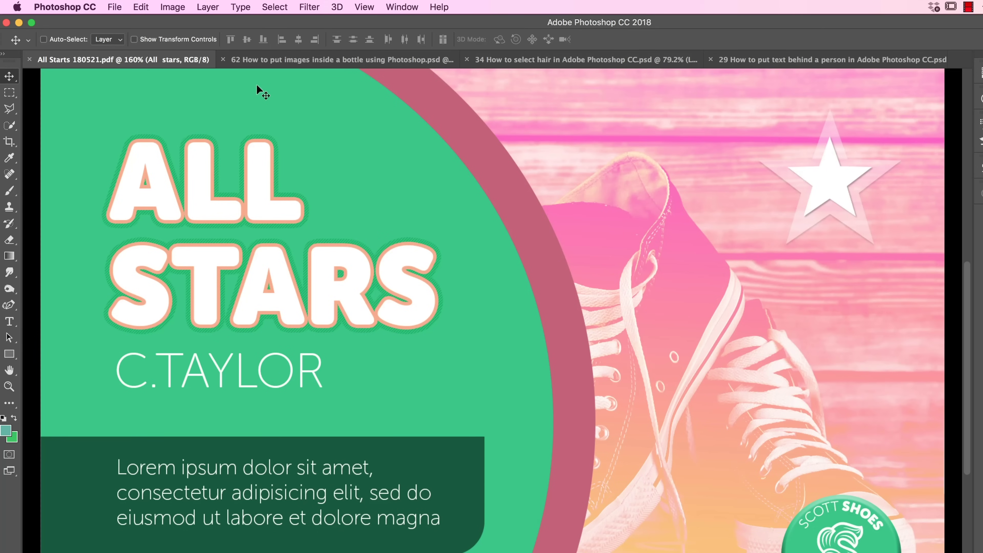
Save the bottle image to the Desktop as JPEG 'Bottle Island V1' at quality 12 (Maximum).
{"action": "left_click", "coordinate": [291, 61]}
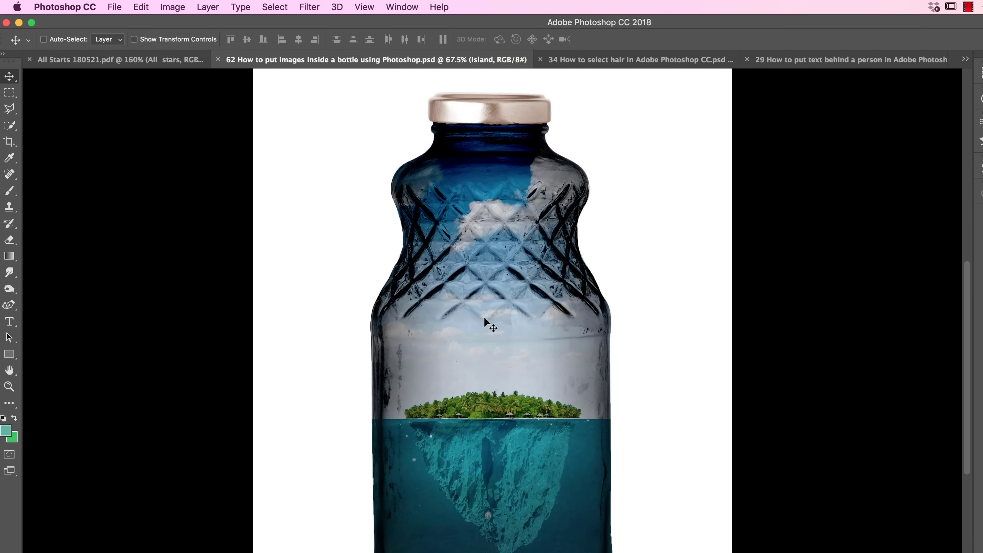
{"action": "left_click", "coordinate": [115, 8]}
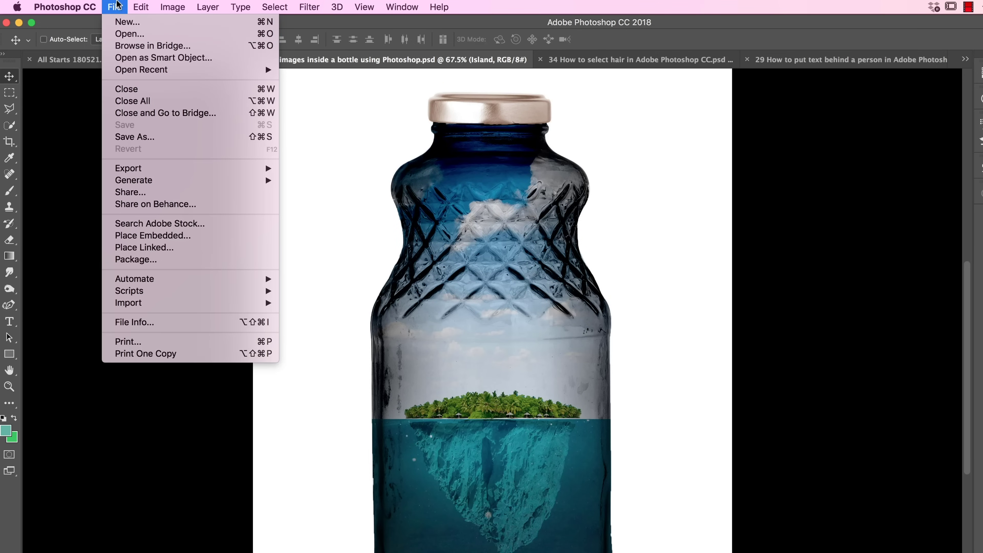
{"action": "left_click", "coordinate": [134, 137]}
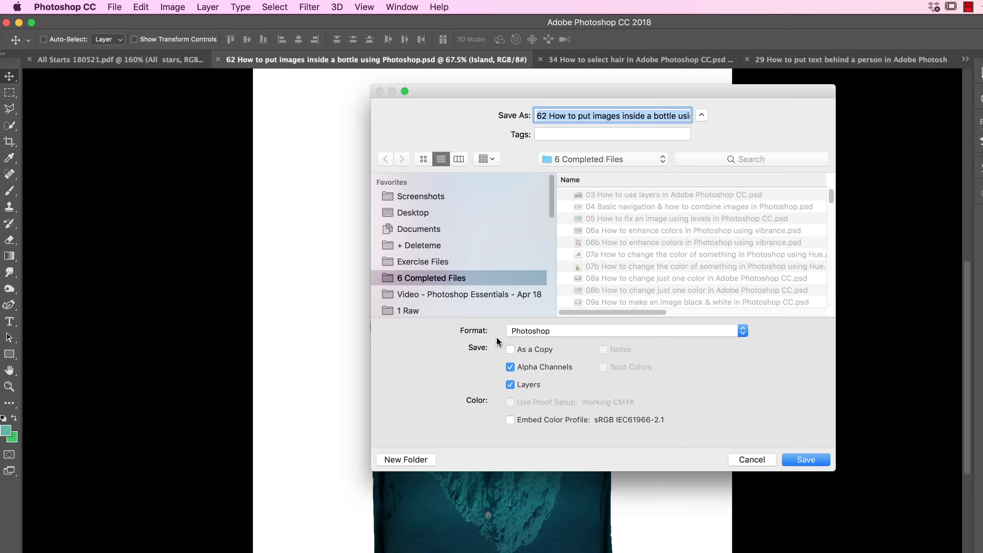
{"action": "left_click", "coordinate": [549, 331]}
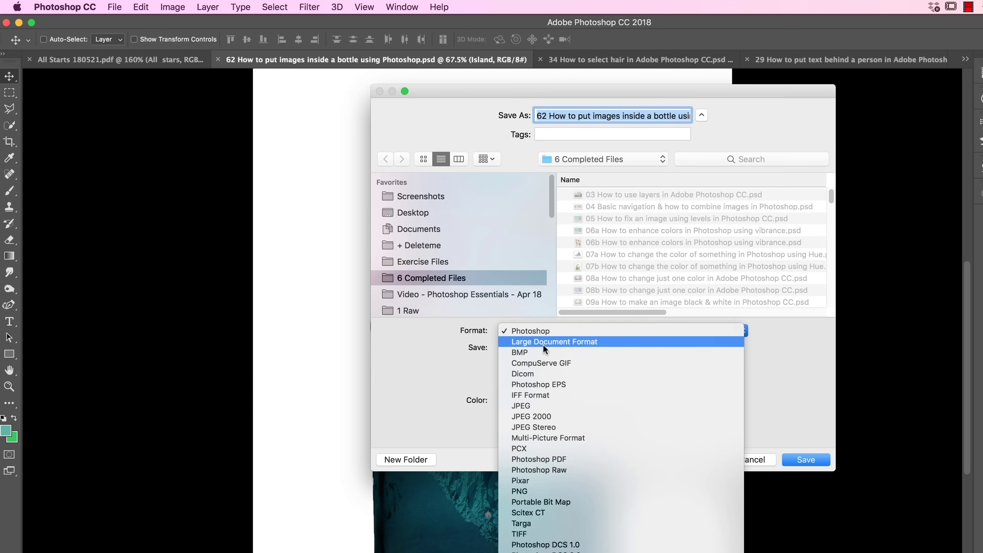
{"action": "left_click", "coordinate": [535, 405]}
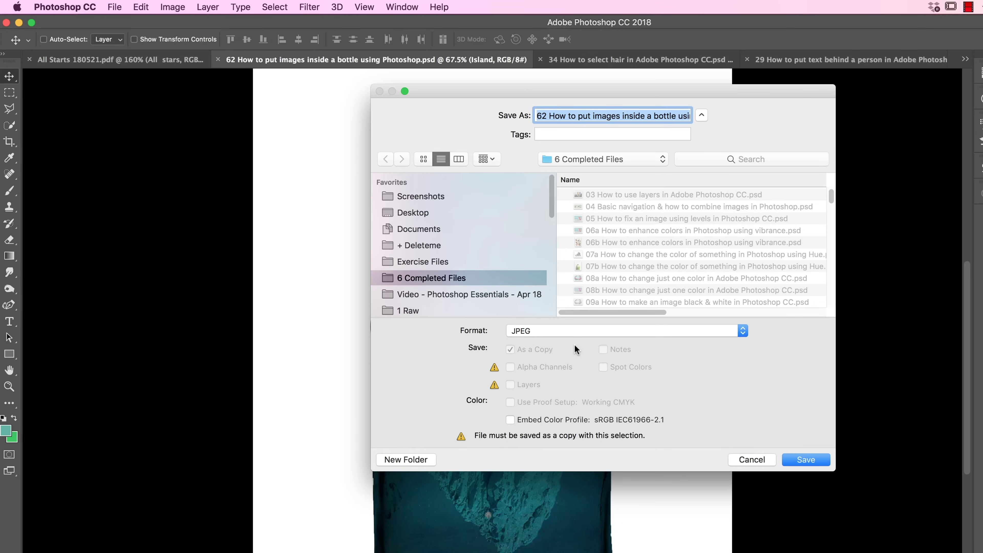
{"action": "left_click", "coordinate": [414, 214]}
{"action": "type", "text": "Bottle Island "}
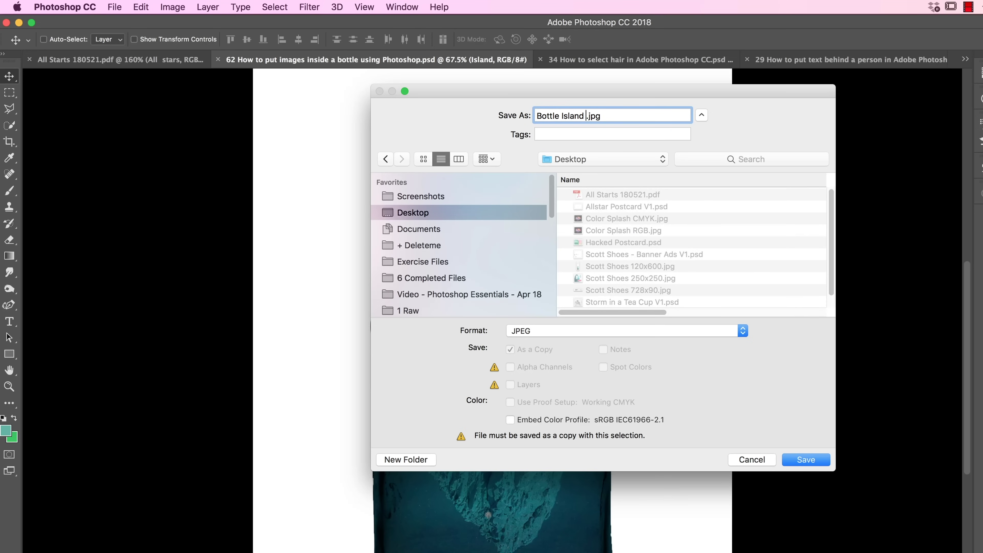
{"action": "type", "text": "V1"}
{"action": "key", "text": "Return"}
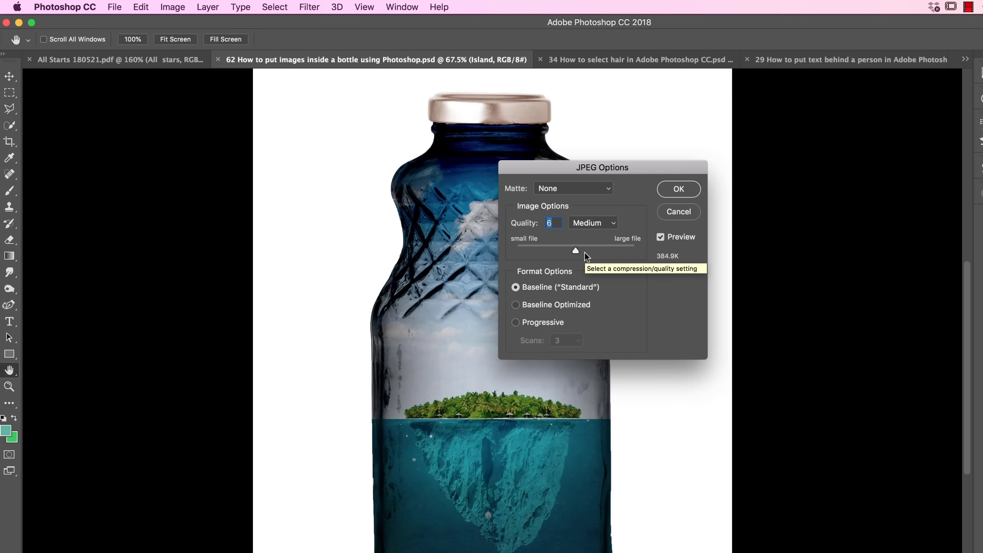
{"action": "left_click_drag", "start_coordinate": [576, 251], "coordinate": [635, 252]}
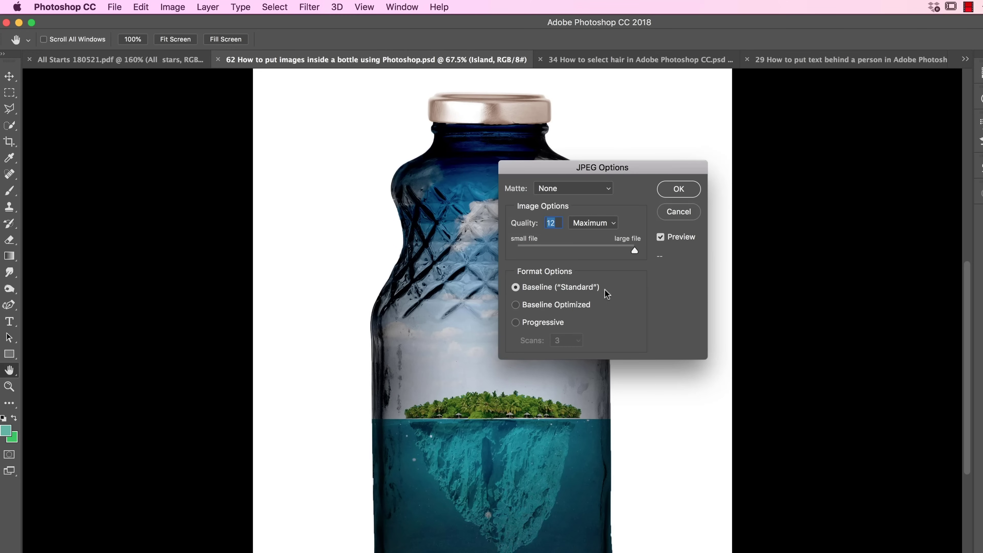
{"action": "left_click", "coordinate": [681, 191]}
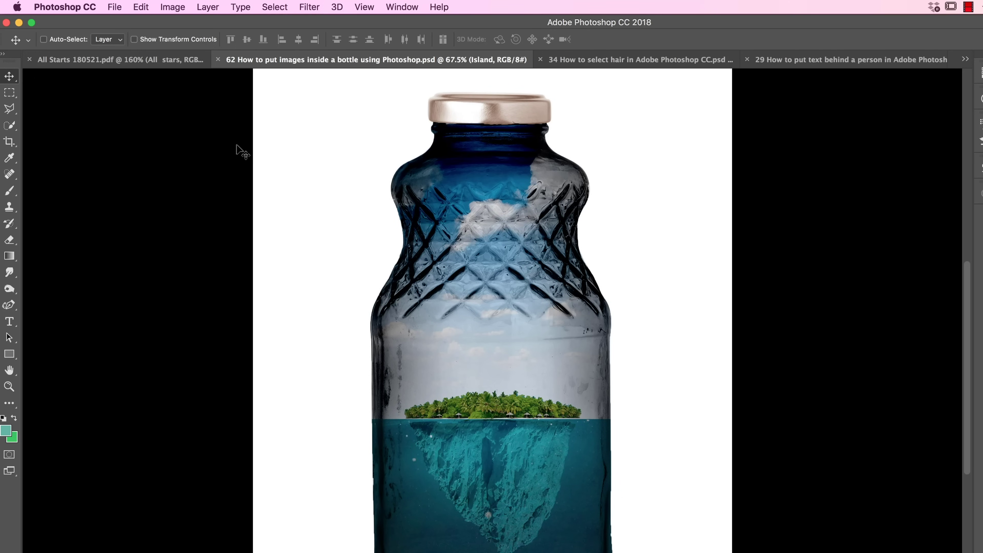
Switch to the All Starts PDF and back to the bottle composite, browsing the File menu's export commands.
{"action": "left_click", "coordinate": [137, 62]}
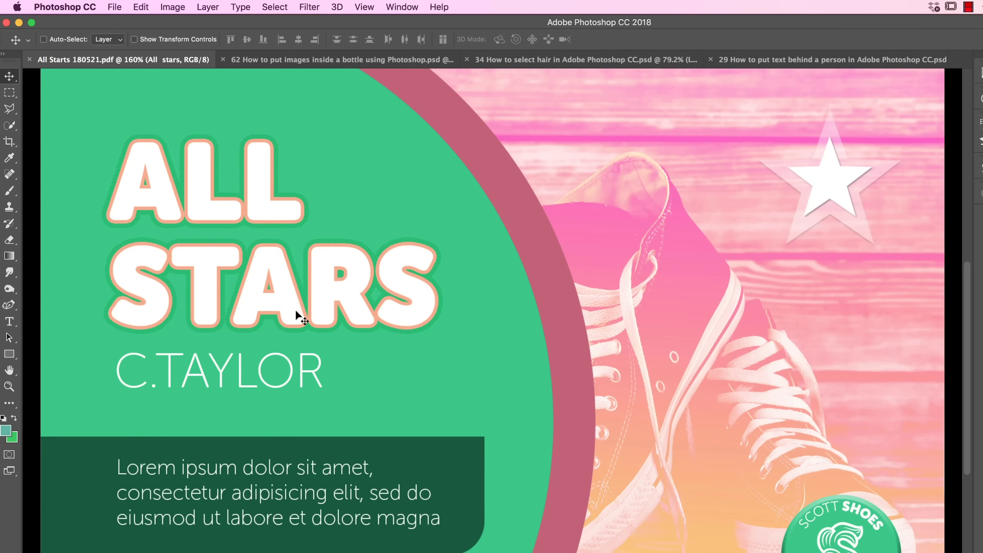
{"action": "left_click", "coordinate": [334, 60]}
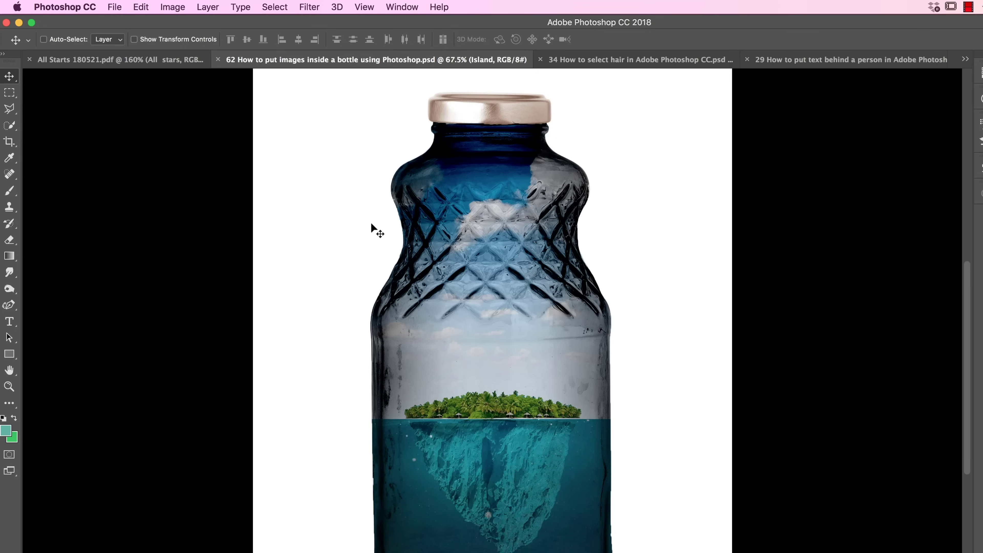
{"action": "left_click", "coordinate": [114, 7]}
{"action": "mouse_move", "coordinate": [167, 168]}
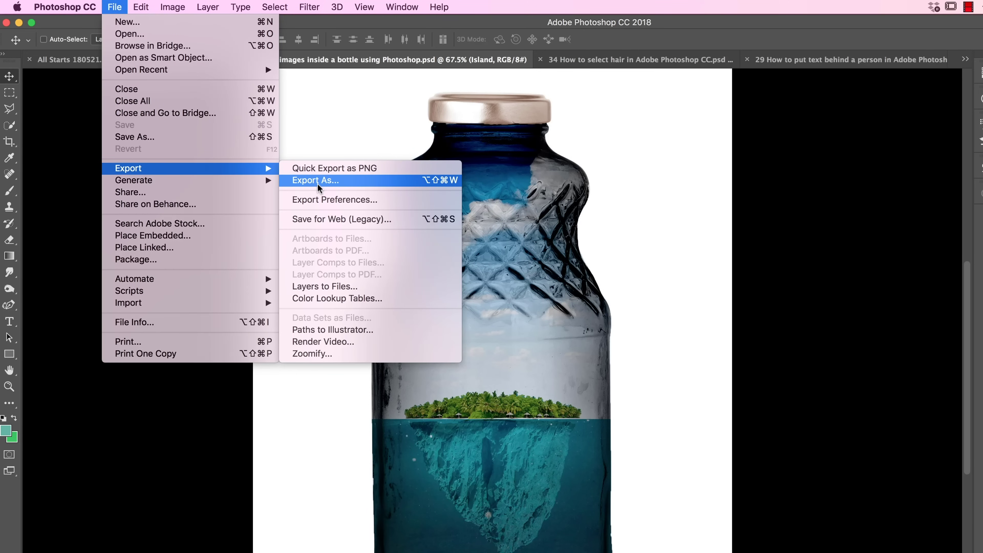
{"action": "left_click", "coordinate": [115, 7]}
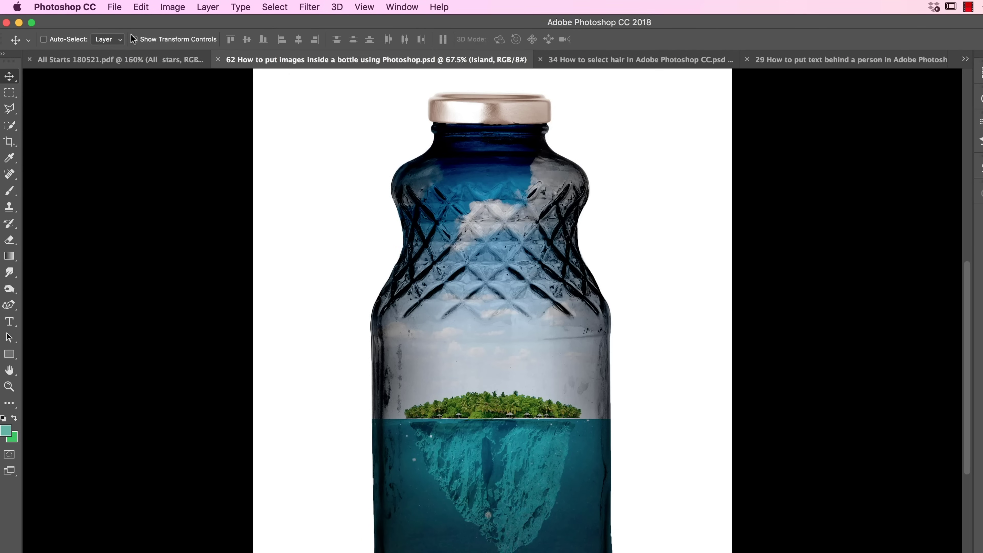
Resize the '34 How to select hair' brick-wall portrait to 1500 × 1000 pixels with Image Size.
{"action": "left_click", "coordinate": [636, 58]}
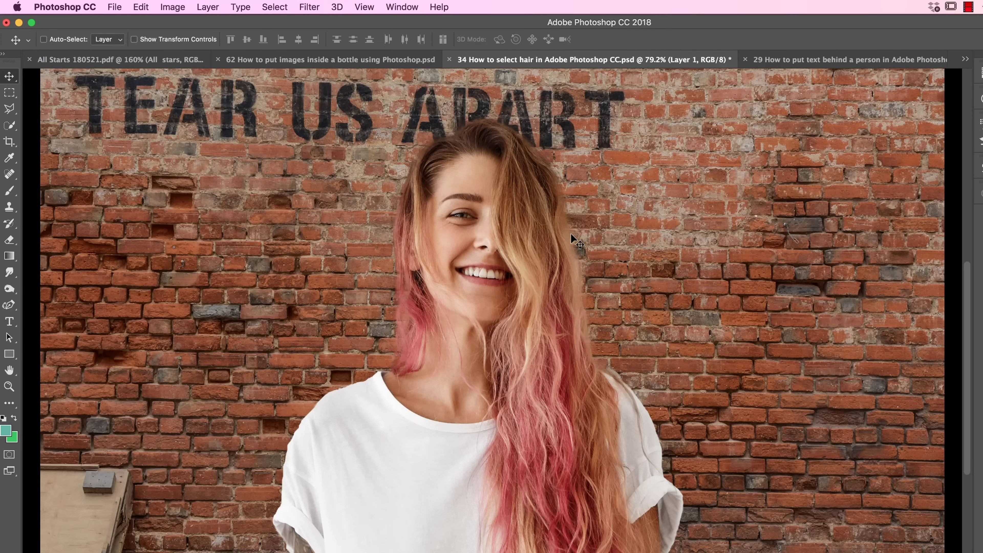
{"action": "key", "text": "super+minus"}
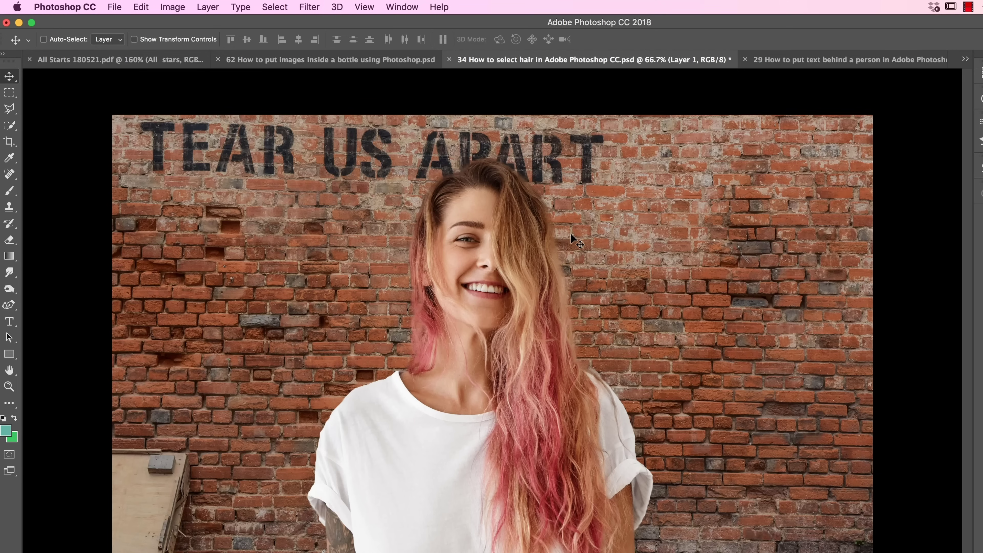
{"action": "left_click", "coordinate": [165, 6]}
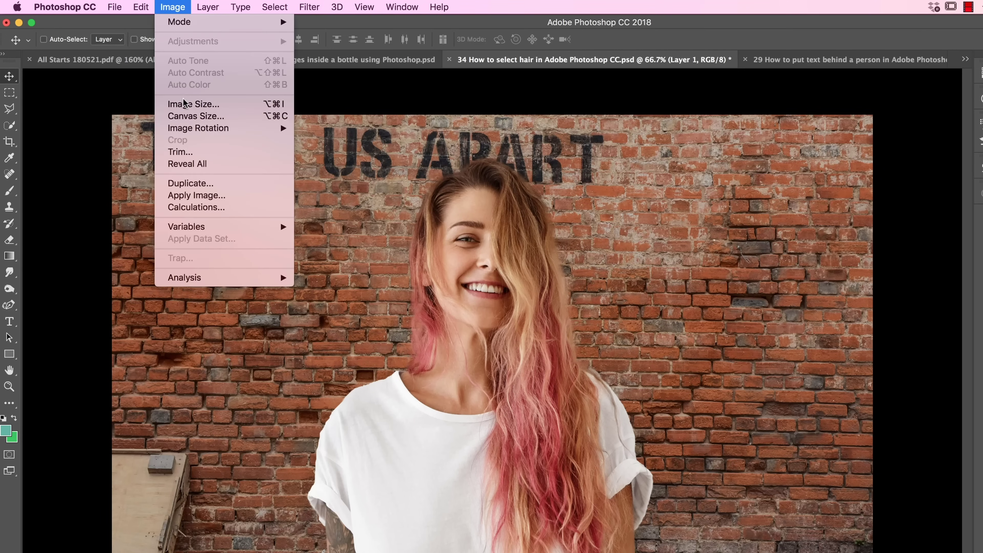
{"action": "left_click", "coordinate": [194, 104]}
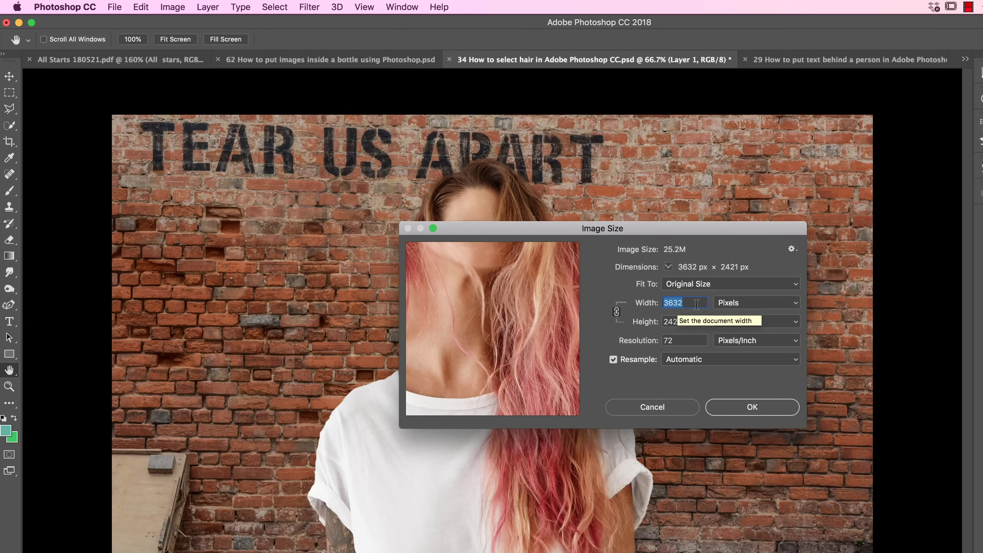
{"action": "type", "text": "1500"}
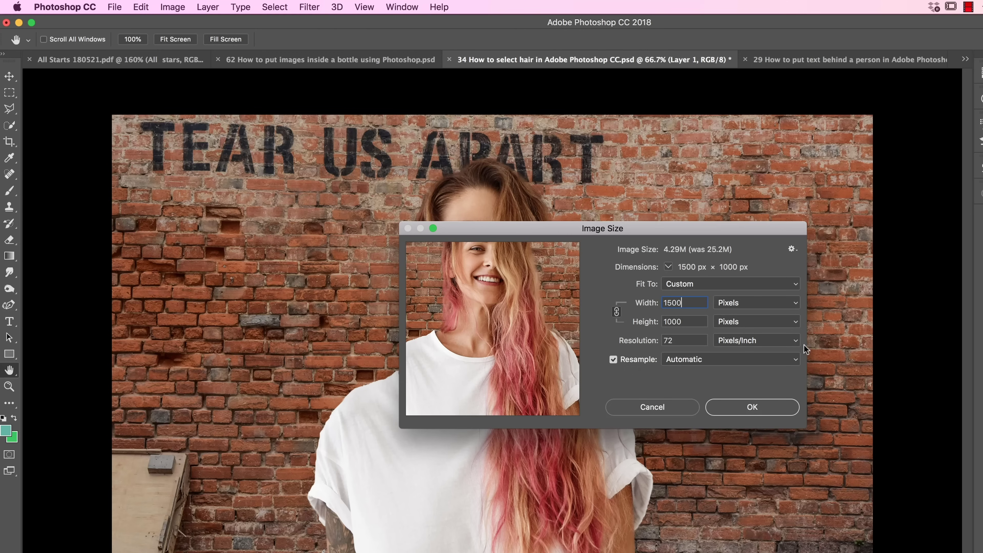
{"action": "left_click", "coordinate": [736, 303]}
{"action": "left_click", "coordinate": [739, 300]}
{"action": "left_click", "coordinate": [751, 407]}
{"action": "key", "text": "v"}
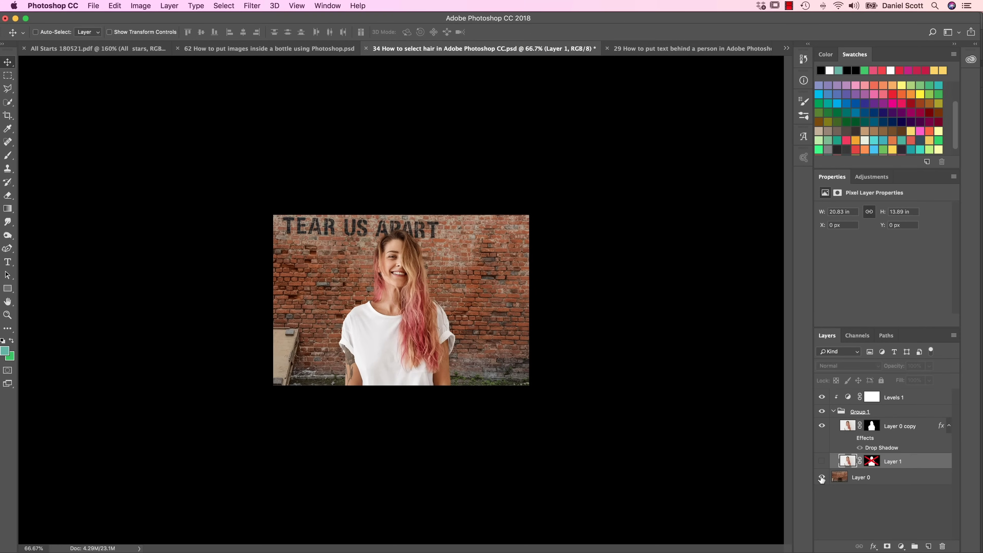
{"action": "left_click", "coordinate": [822, 477]}
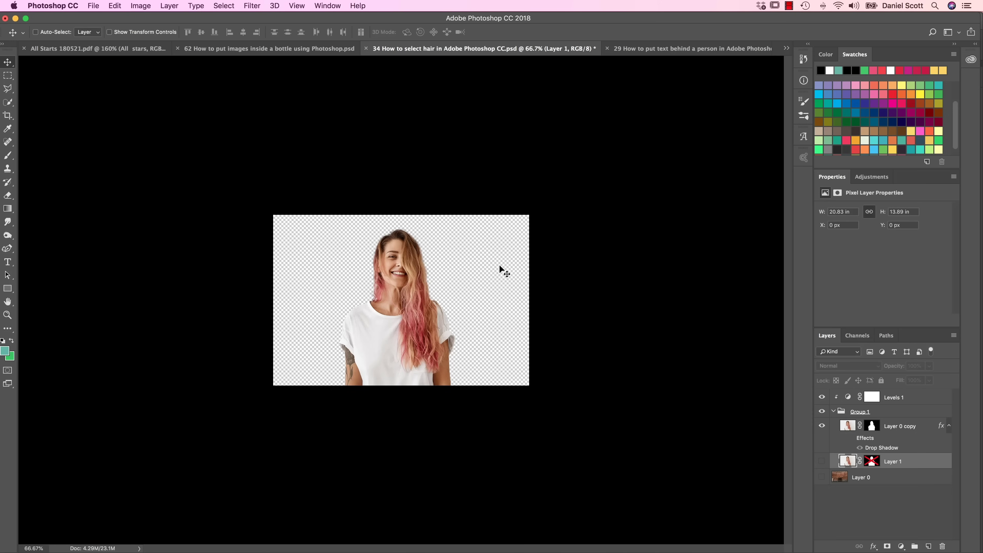
{"action": "left_click", "coordinate": [822, 477]}
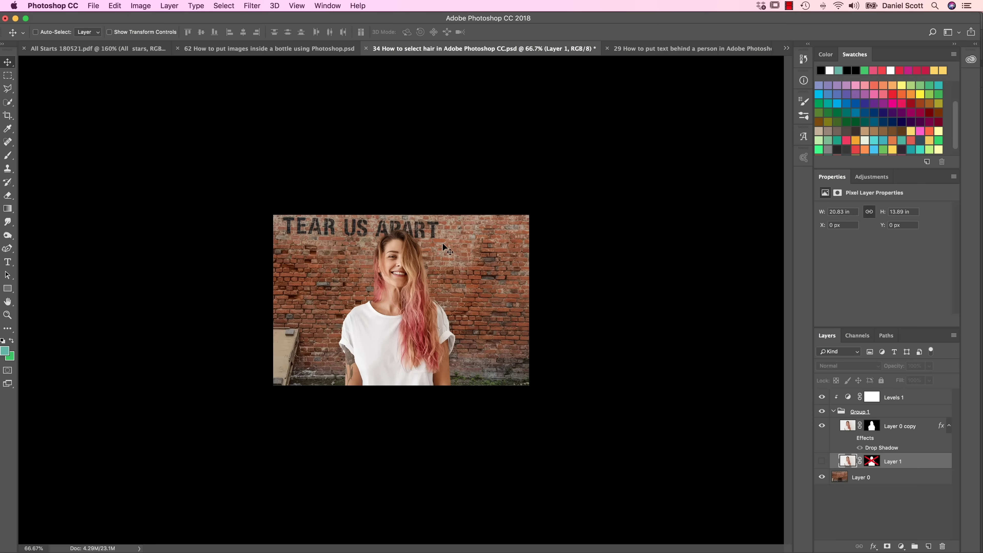
In Export As, set the portrait to a 1000 px wide (1000 × 667) JPG.
{"action": "left_click", "coordinate": [88, 5]}
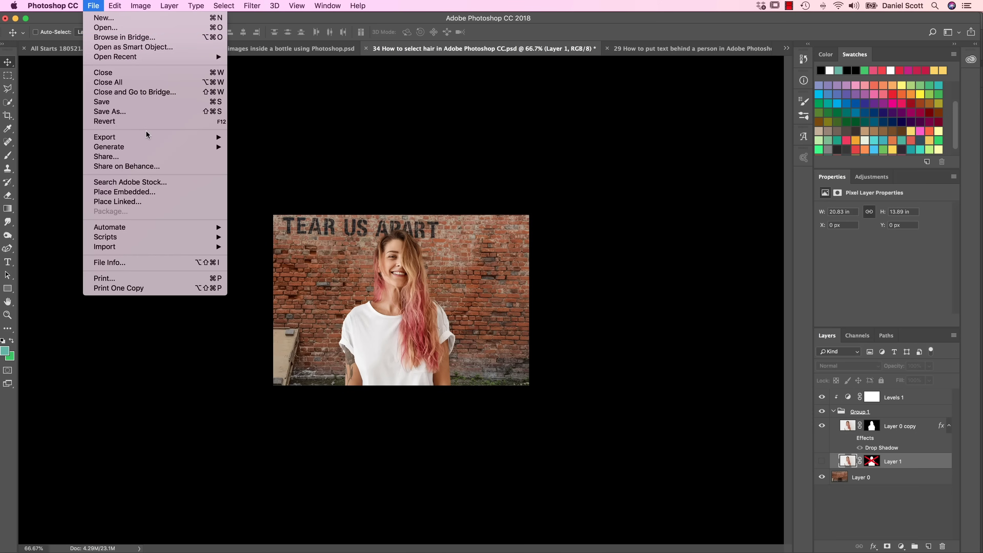
{"action": "mouse_move", "coordinate": [148, 139]}
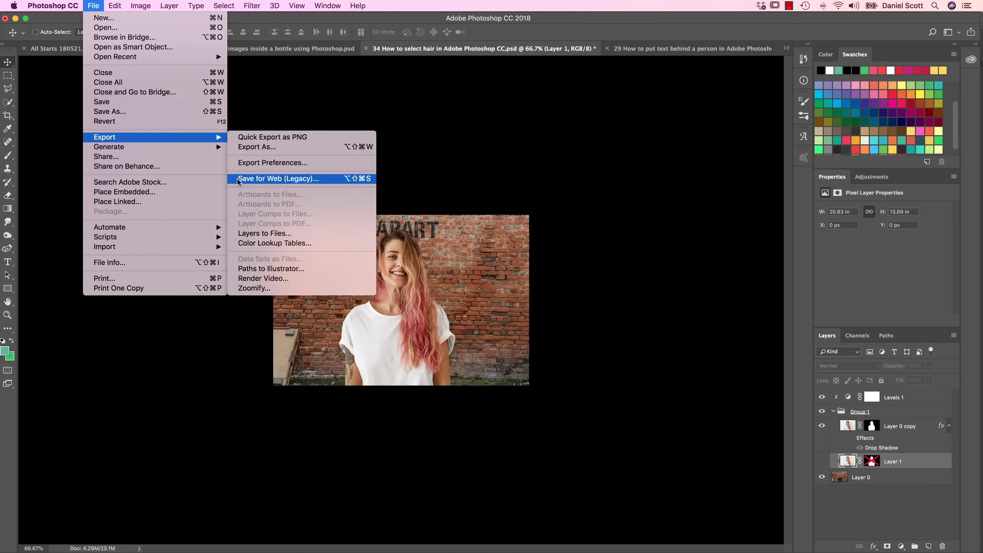
{"action": "left_click", "coordinate": [257, 150]}
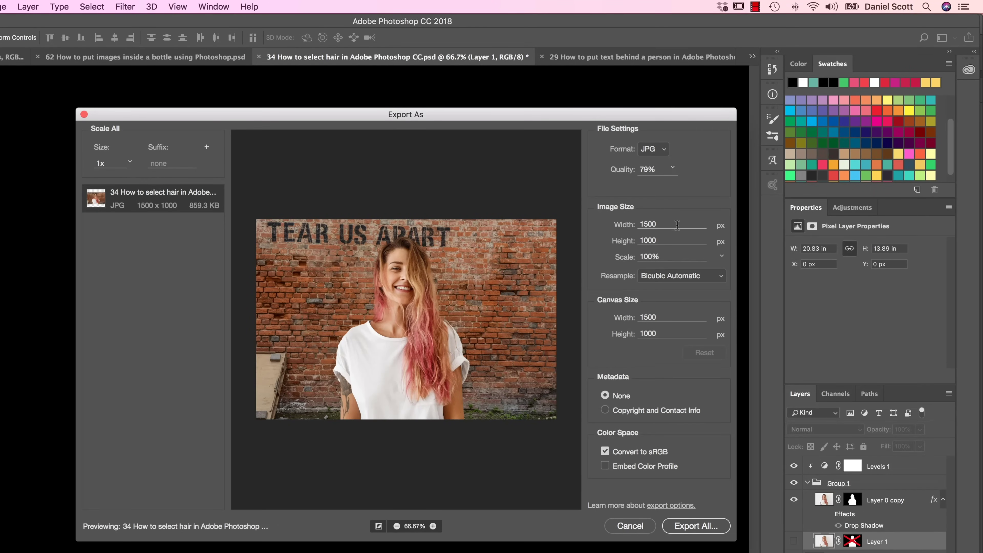
{"action": "double_click", "coordinate": [675, 223]}
{"action": "type", "text": "1000"}
{"action": "left_click", "coordinate": [662, 153]}
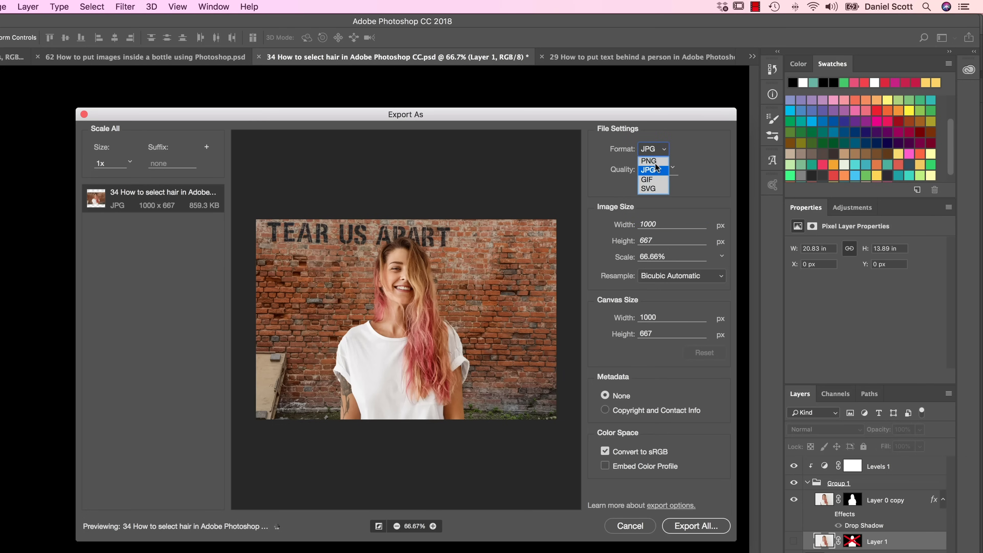
{"action": "left_click", "coordinate": [656, 173]}
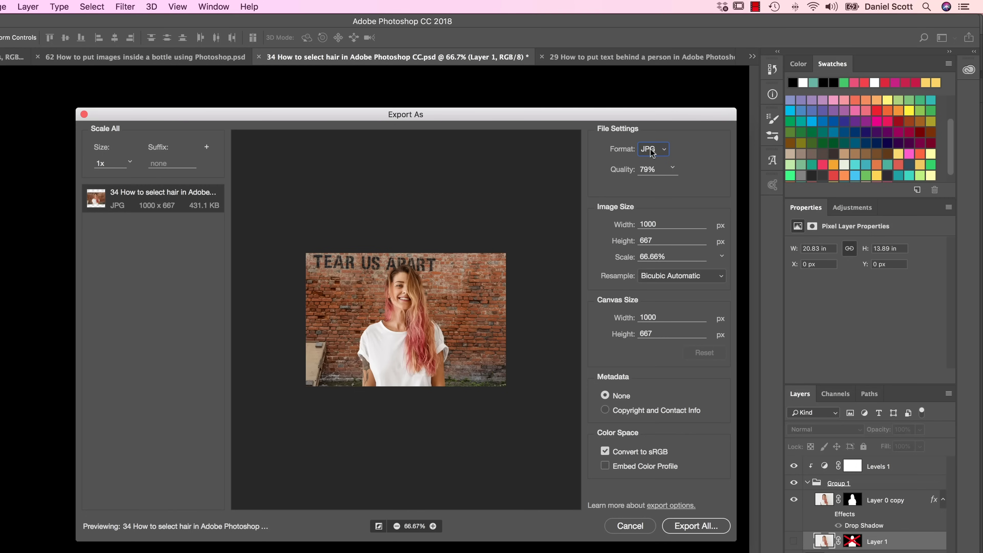
Try JPG quality values from minimum to 100%, magnifying the preview to 300% on the US APART lettering.
{"action": "left_click", "coordinate": [673, 168]}
{"action": "left_click_drag", "start_coordinate": [674, 182], "coordinate": [660, 190]}
{"action": "left_click", "coordinate": [634, 188]}
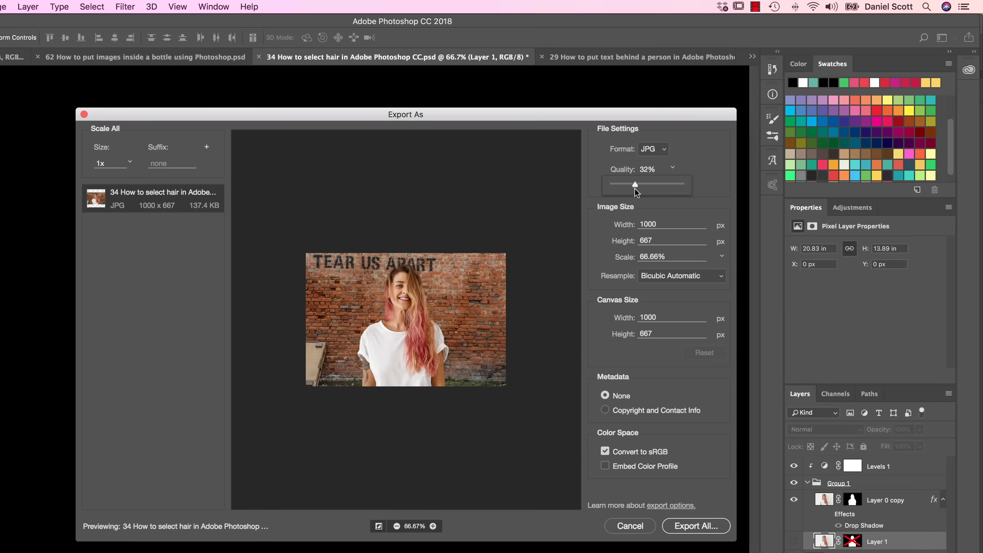
{"action": "left_click_drag", "start_coordinate": [635, 189], "coordinate": [634, 187]}
{"action": "mouse_move", "coordinate": [635, 188]}
{"action": "left_mouse_down"}
{"action": "mouse_move", "coordinate": [682, 188]}
{"action": "mouse_move", "coordinate": [653, 187]}
{"action": "left_mouse_up"}
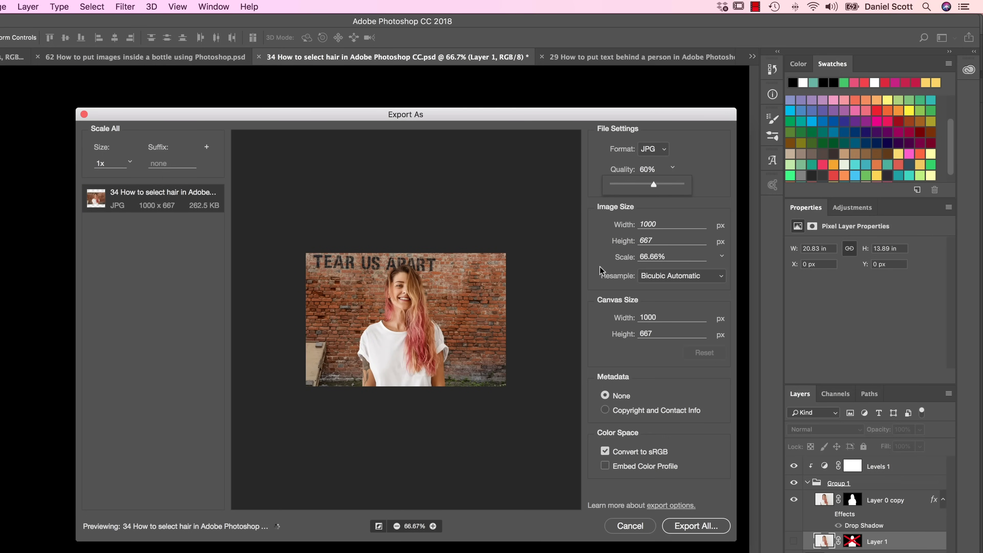
{"action": "left_click", "coordinate": [433, 526]}
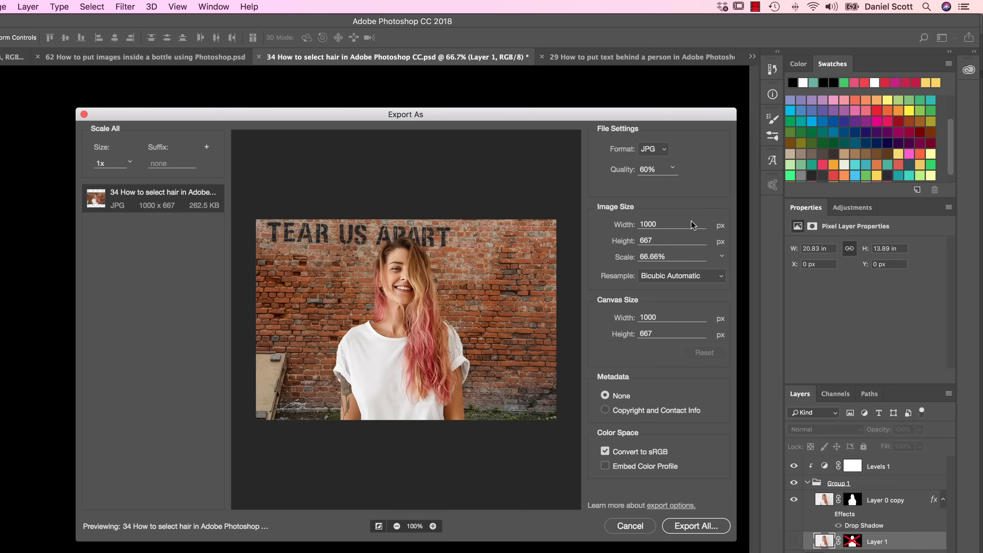
{"action": "left_click", "coordinate": [673, 169]}
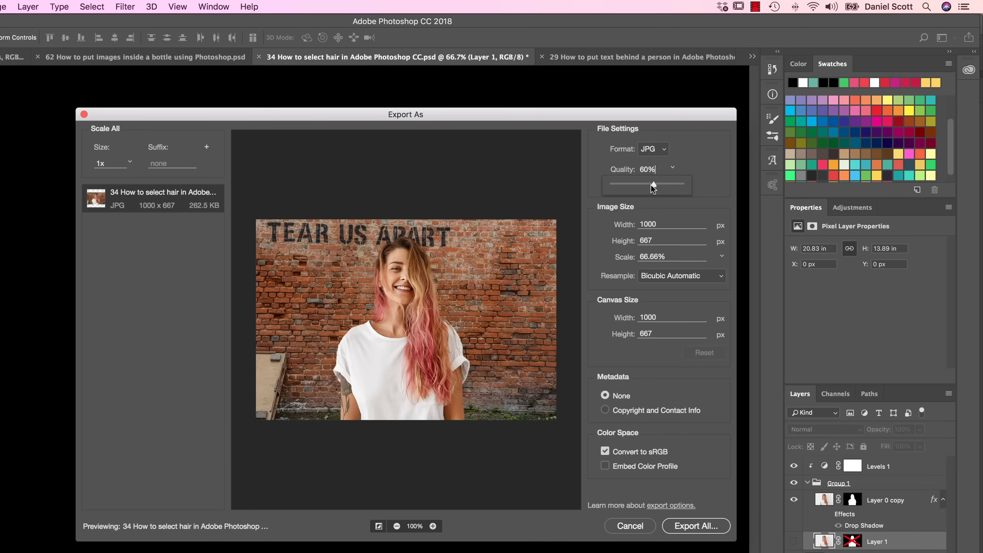
{"action": "left_click_drag", "start_coordinate": [653, 186], "coordinate": [615, 189]}
{"action": "left_click", "coordinate": [433, 526]}
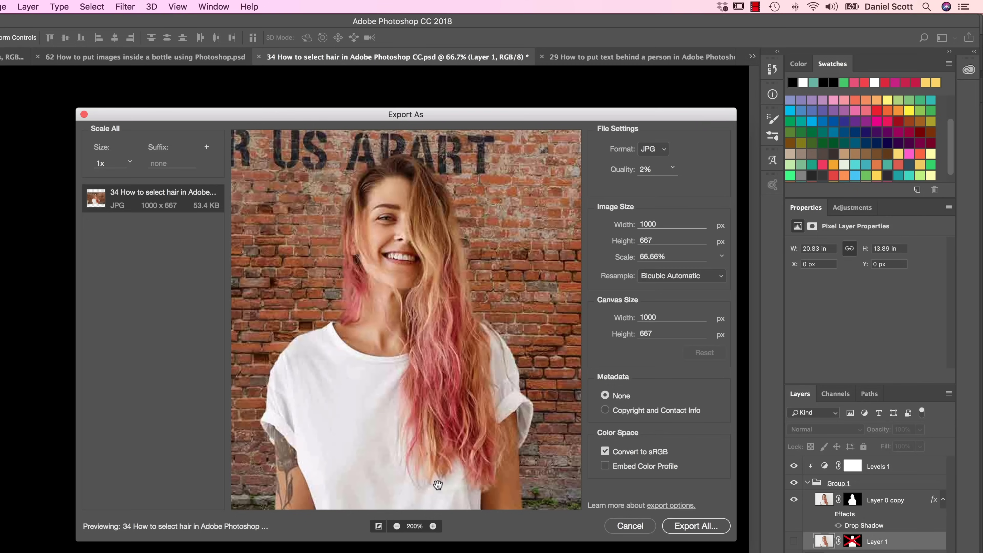
{"action": "left_click", "coordinate": [433, 525]}
{"action": "left_click_drag", "start_coordinate": [452, 219], "coordinate": [452, 326]}
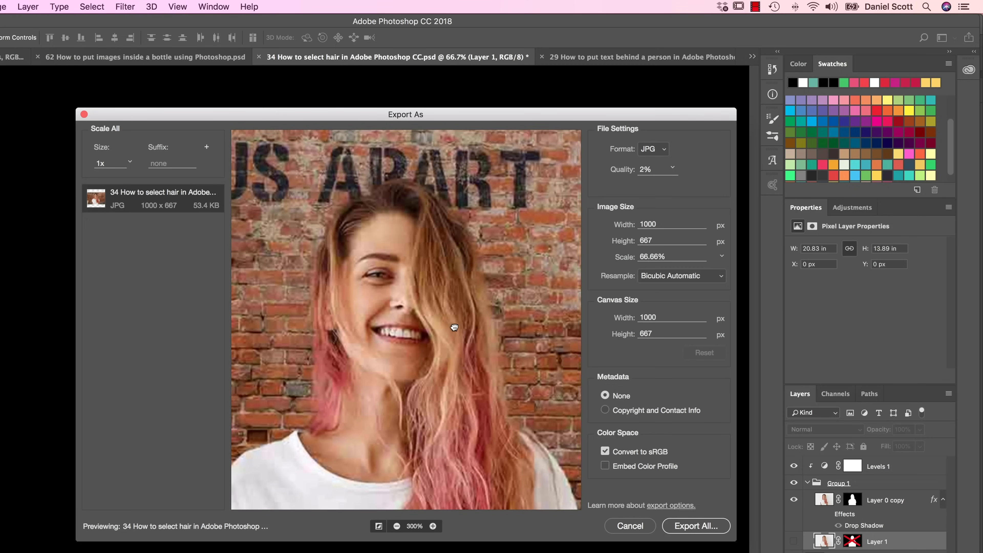
Settle the JPG quality at 40% (about 159.6 KB) and return the preview to 100%.
{"action": "left_click", "coordinate": [672, 167]}
{"action": "left_click", "coordinate": [633, 184]}
{"action": "mouse_move", "coordinate": [633, 184]}
{"action": "left_mouse_down"}
{"action": "mouse_move", "coordinate": [645, 186]}
{"action": "mouse_move", "coordinate": [633, 185]}
{"action": "left_mouse_up"}
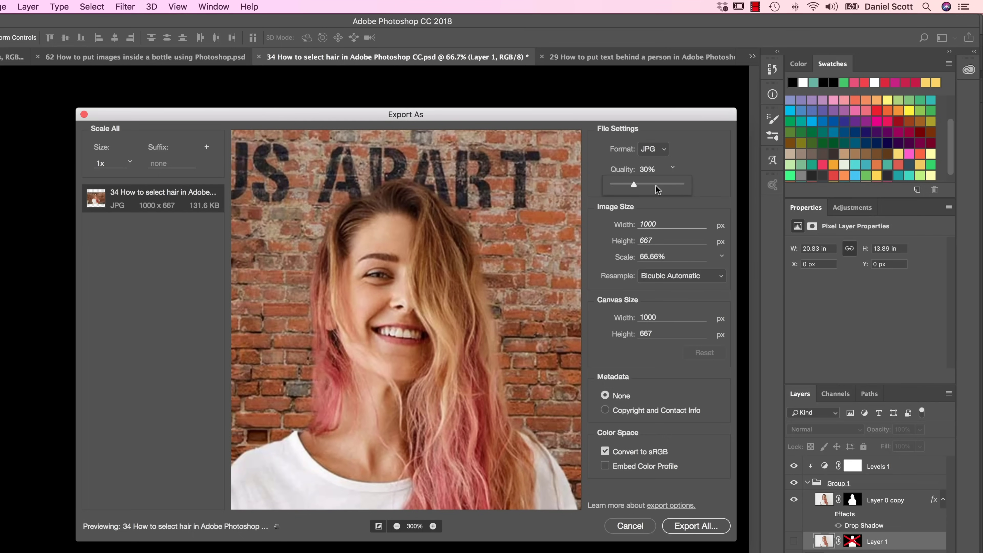
{"action": "left_click", "coordinate": [665, 185]}
{"action": "left_click_drag", "start_coordinate": [662, 187], "coordinate": [650, 189]}
{"action": "left_click_drag", "start_coordinate": [649, 187], "coordinate": [640, 187]}
{"action": "left_click", "coordinate": [396, 525]}
{"action": "left_click", "coordinate": [396, 526]}
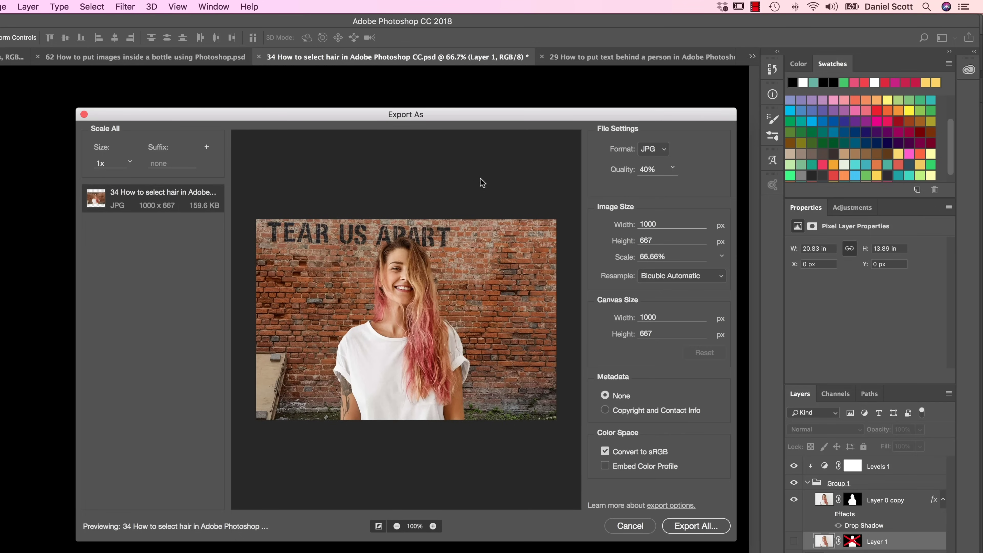
Export the 40%-quality JPG to the Desktop as 'Hair 01.jpg'.
{"action": "left_click", "coordinate": [697, 527]}
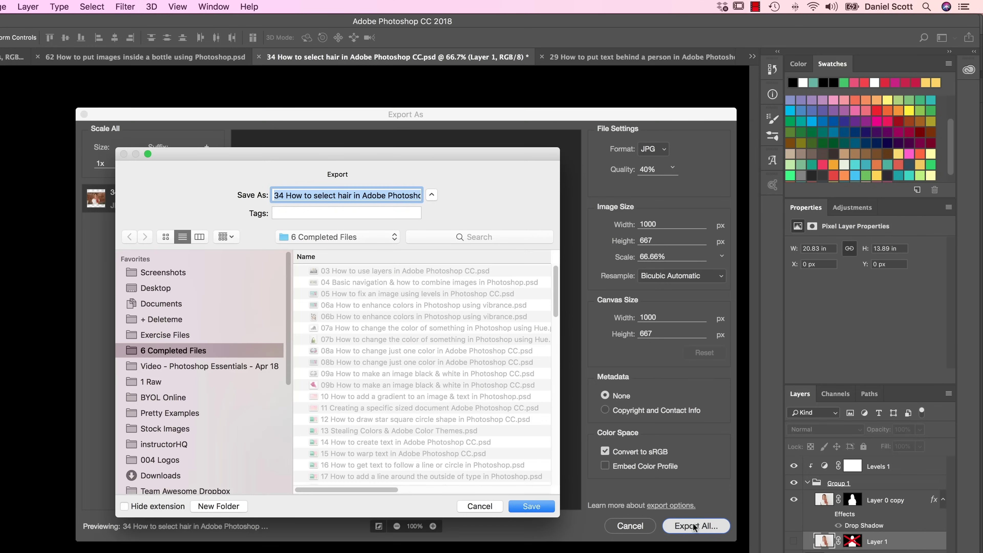
{"action": "left_click", "coordinate": [166, 288]}
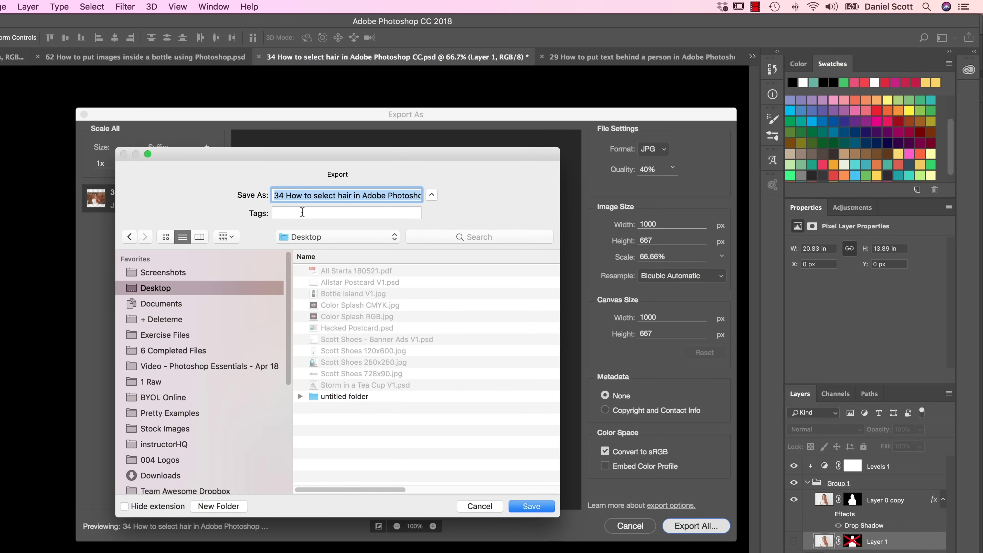
{"action": "type", "text": "Hair 0"}
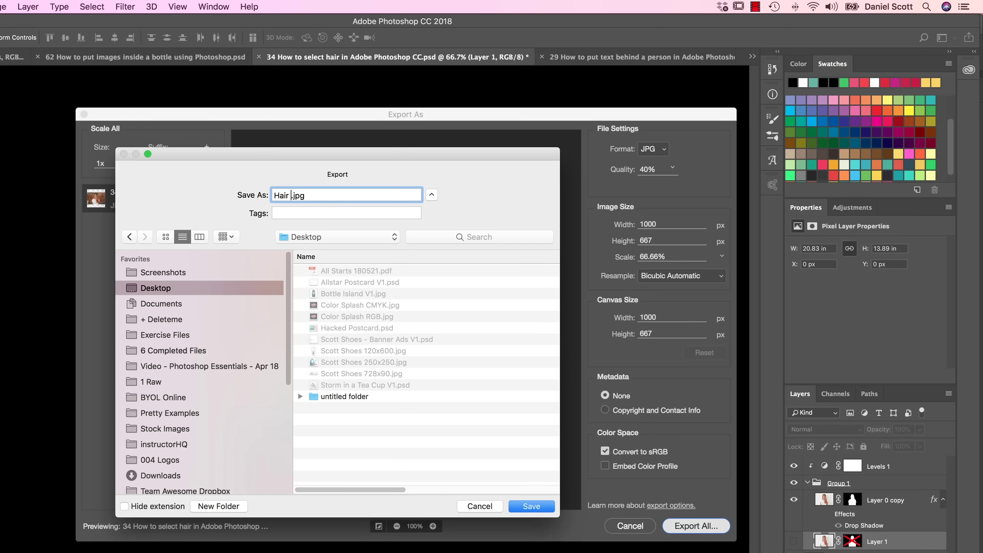
{"action": "type", "text": "1"}
{"action": "left_click", "coordinate": [541, 508]}
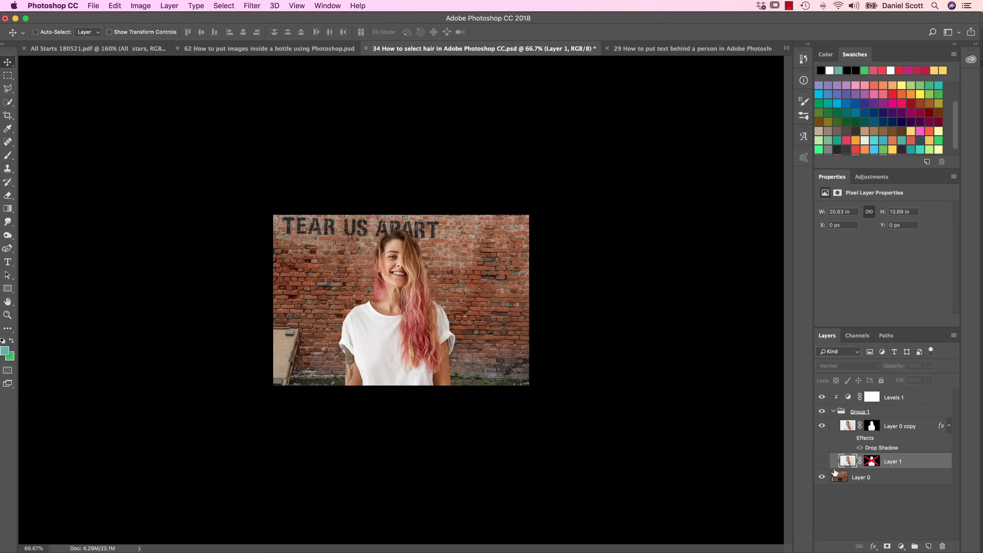
Hide the brick-wall background and set Export As to PNG for transparency.
{"action": "left_click", "coordinate": [821, 478]}
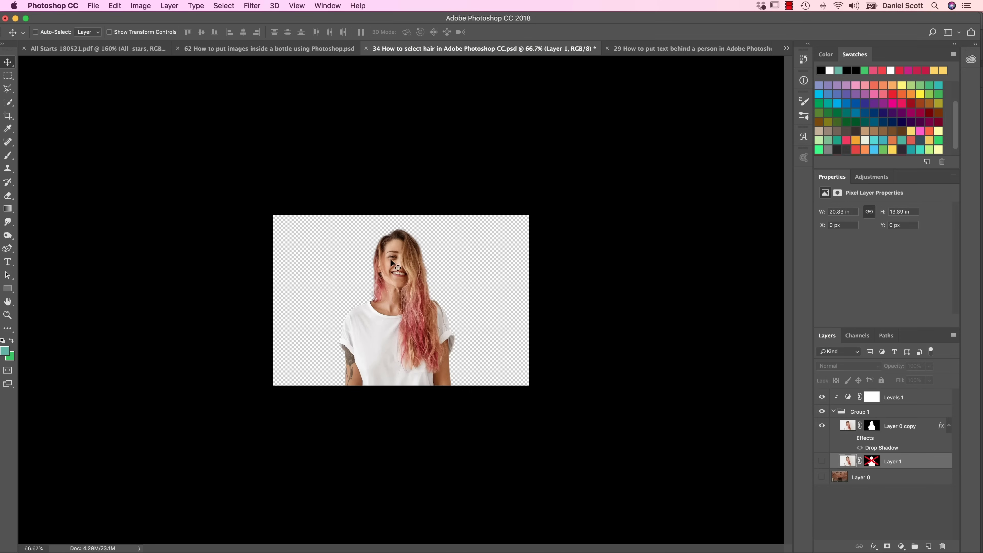
{"action": "left_click", "coordinate": [93, 5]}
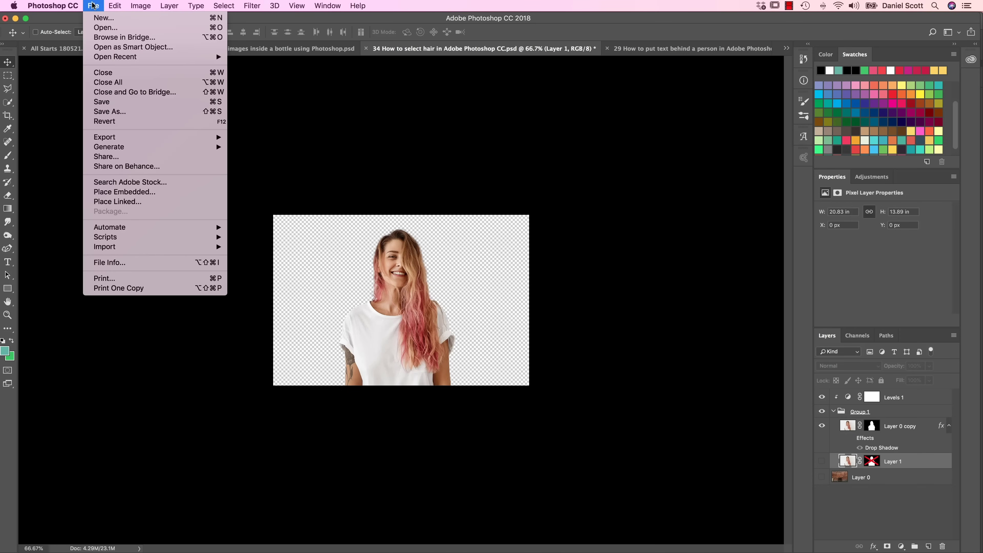
{"action": "mouse_move", "coordinate": [124, 137]}
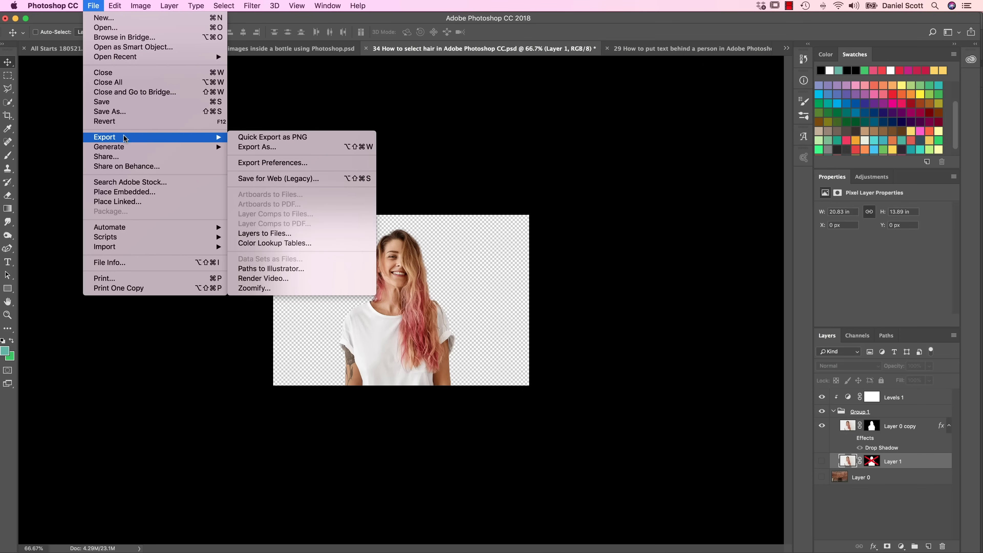
{"action": "left_click", "coordinate": [256, 151]}
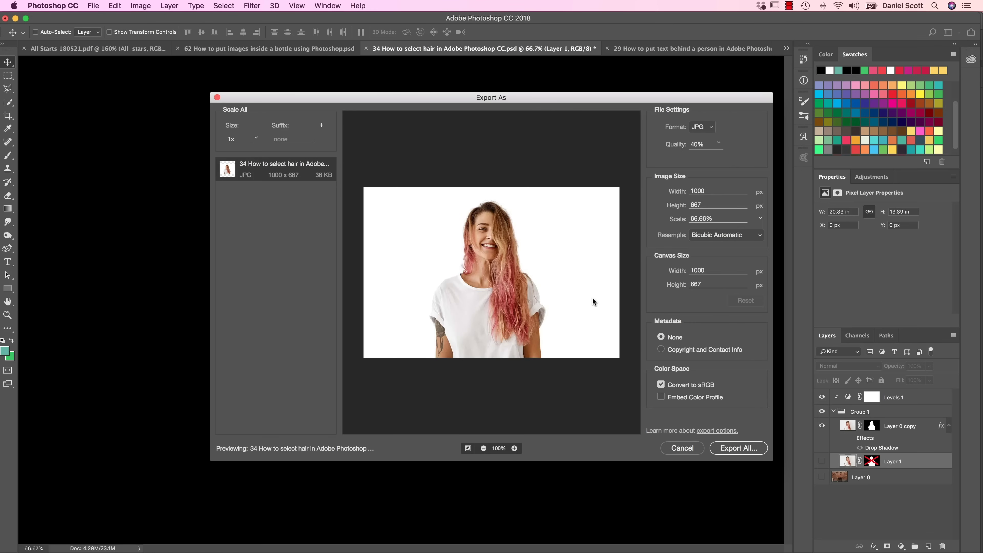
{"action": "left_click", "coordinate": [699, 127]}
{"action": "left_click", "coordinate": [699, 137]}
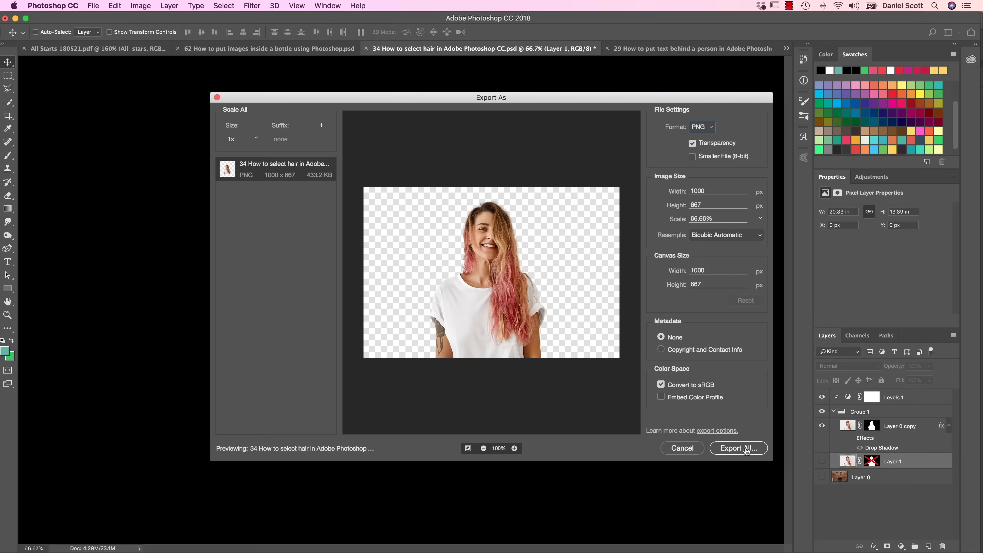
{"action": "left_click", "coordinate": [746, 451]}
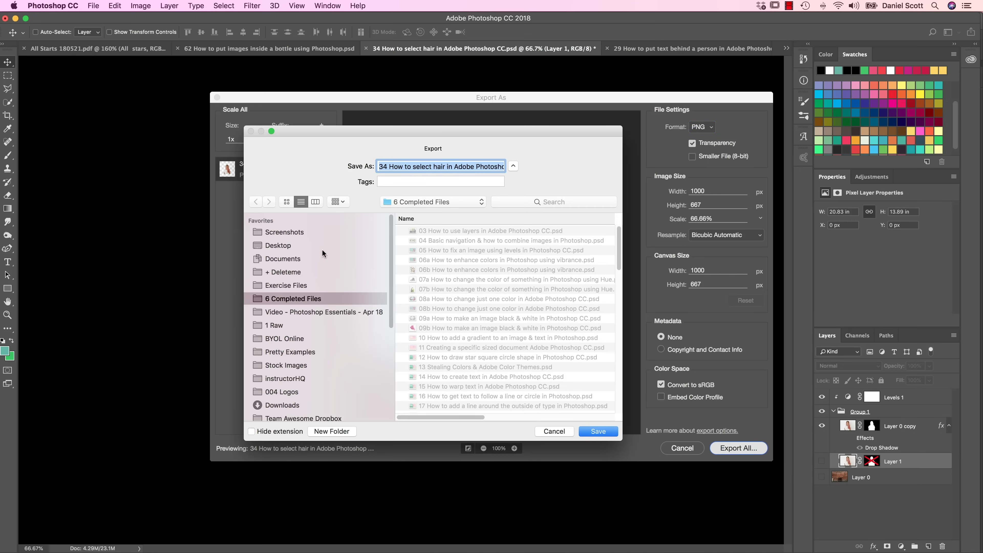
Save the transparent PNG to the Desktop as 'Hair 02.png'.
{"action": "left_click", "coordinate": [279, 246]}
{"action": "key", "text": "BackSpace"}
{"action": "type", "text": "Hair 0"}
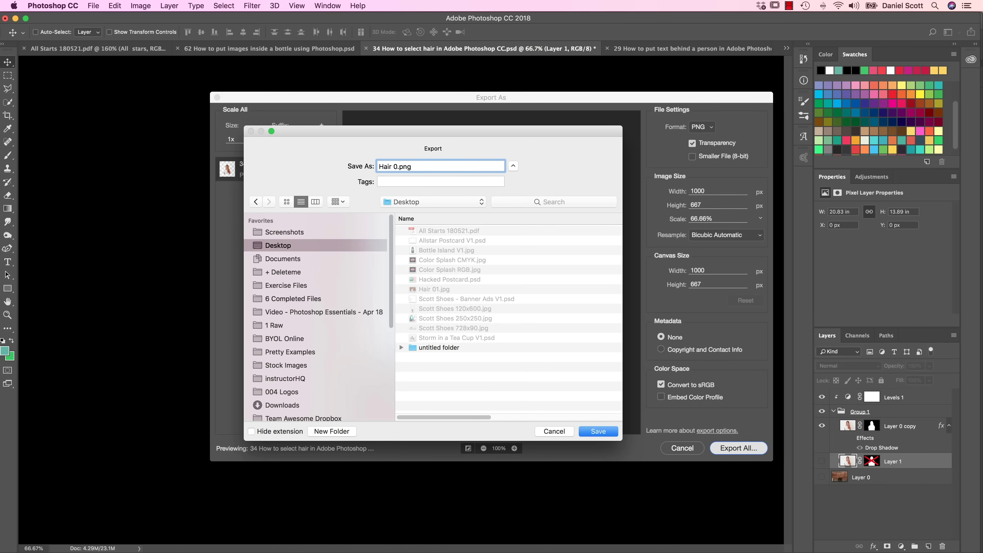
{"action": "type", "text": "2"}
{"action": "left_click", "coordinate": [598, 431]}
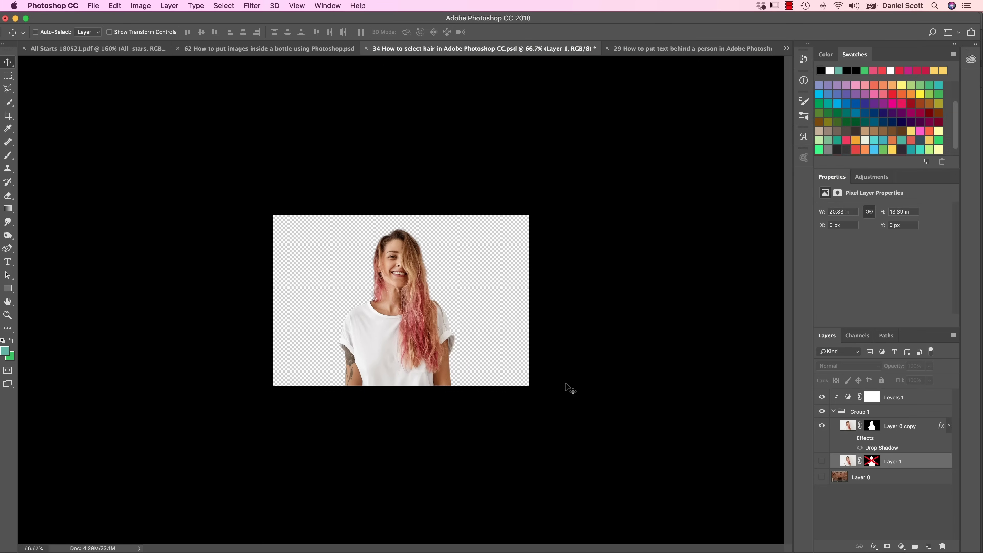
On the Finder Desktop, compare Hair 01.jpg (162 KB) with the new Hair 02.png (434 KB).
{"action": "key", "text": "super+Tab"}
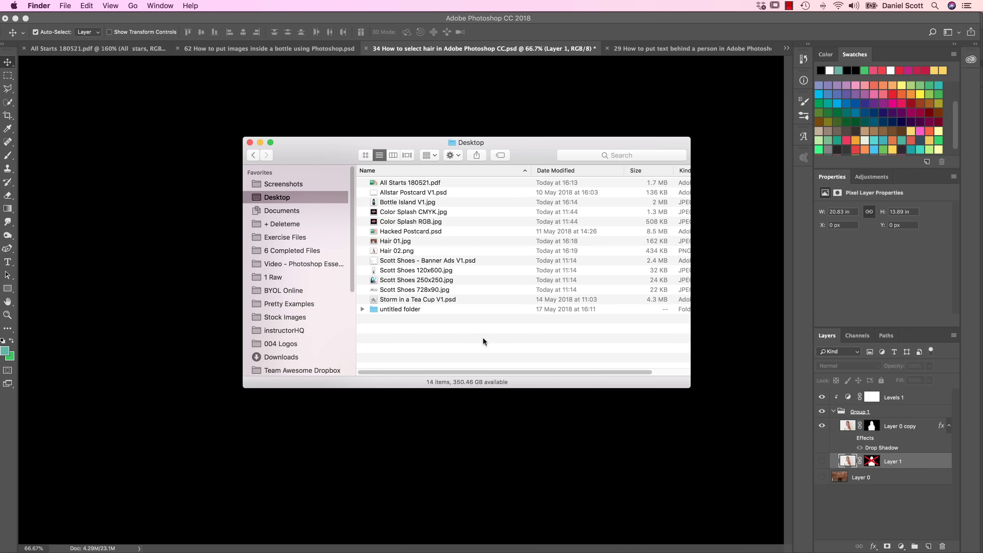
{"action": "left_click", "coordinate": [403, 242]}
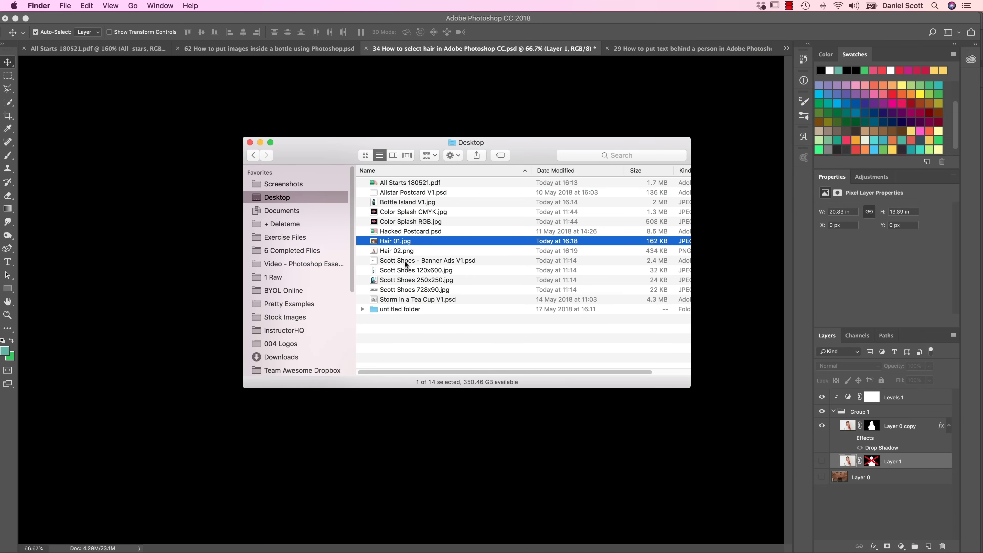
{"action": "left_click", "coordinate": [402, 252]}
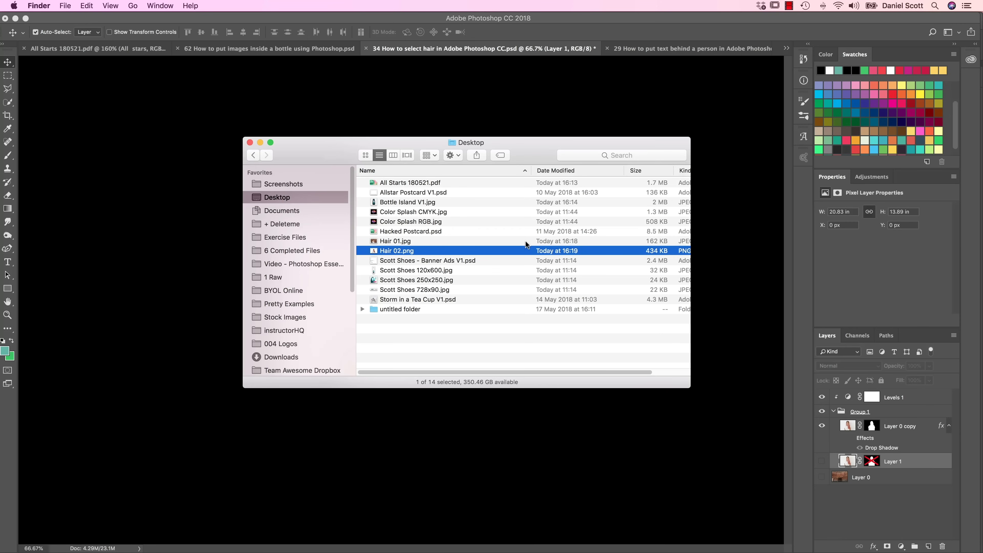
{"action": "left_click", "coordinate": [495, 244]}
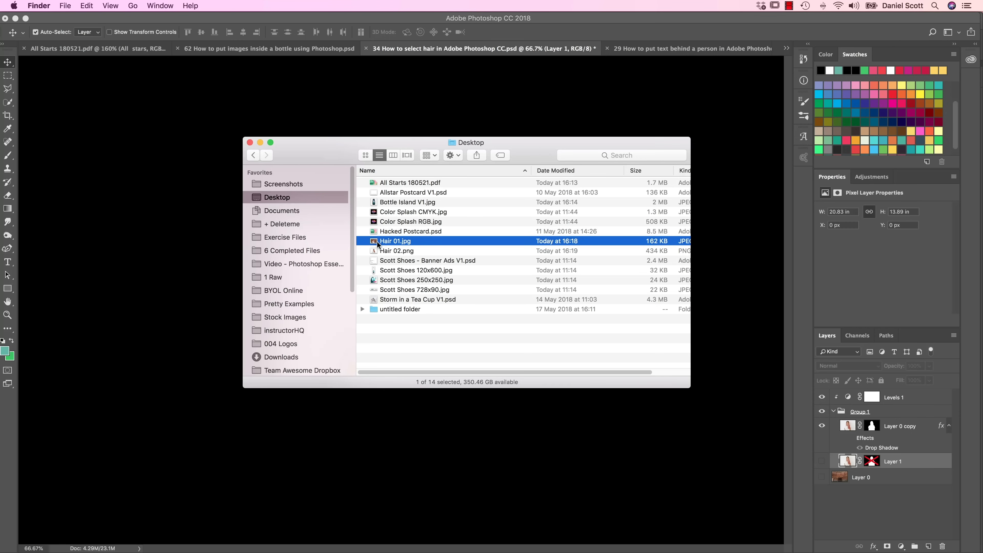
{"action": "left_click", "coordinate": [408, 252]}
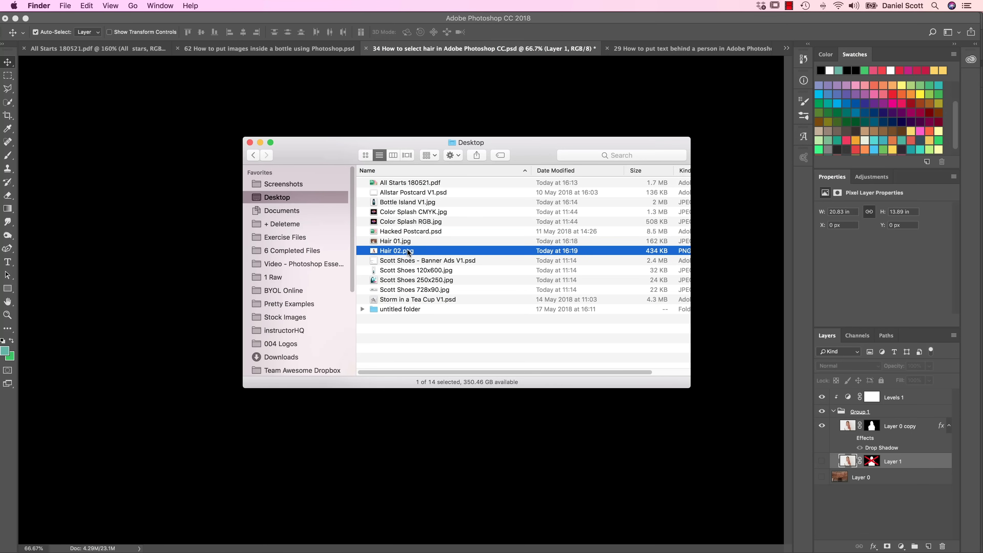
Show the brick-wall Layer 0, hide Layer 1, zoom to fit, and briefly open the Share panel.
{"action": "left_click", "coordinate": [620, 100]}
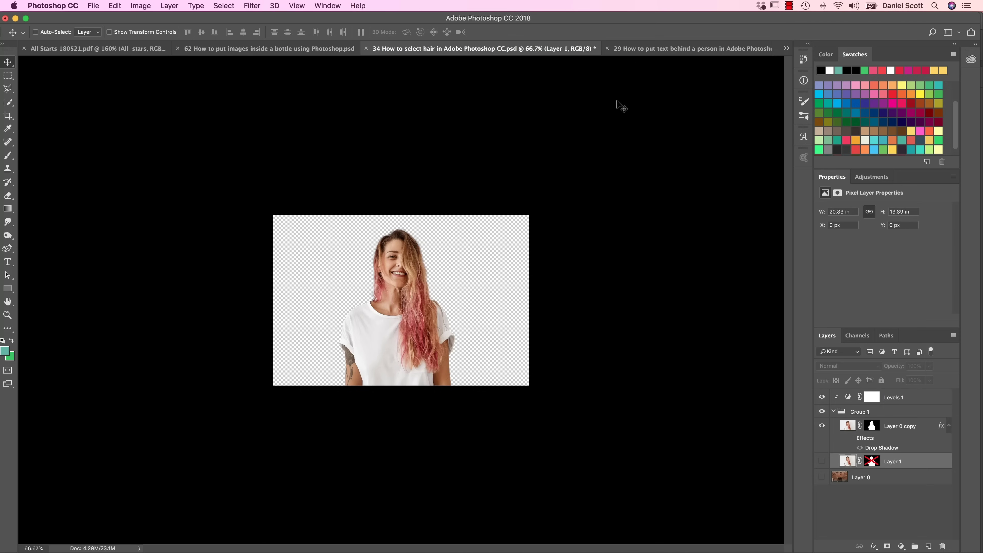
{"action": "left_click", "coordinate": [822, 477]}
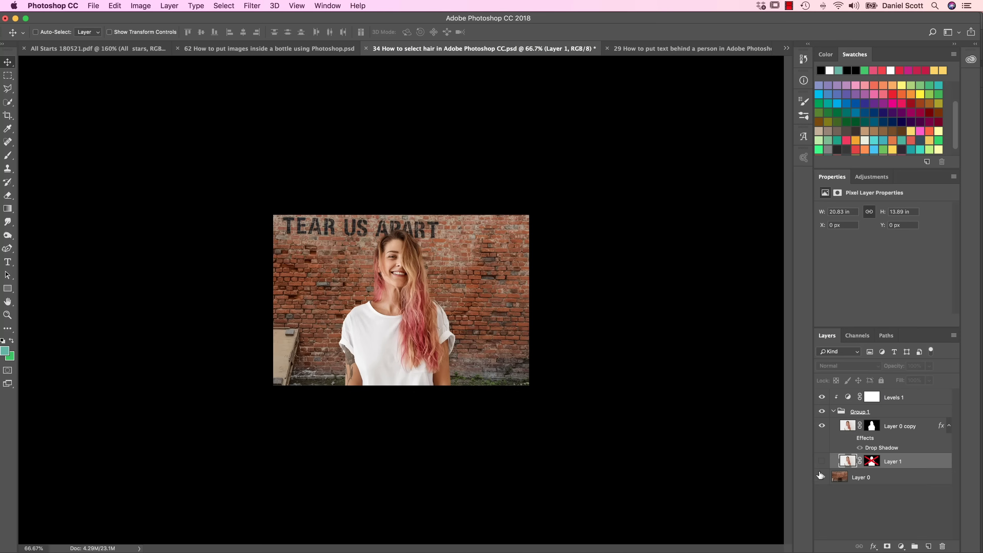
{"action": "left_click", "coordinate": [822, 461]}
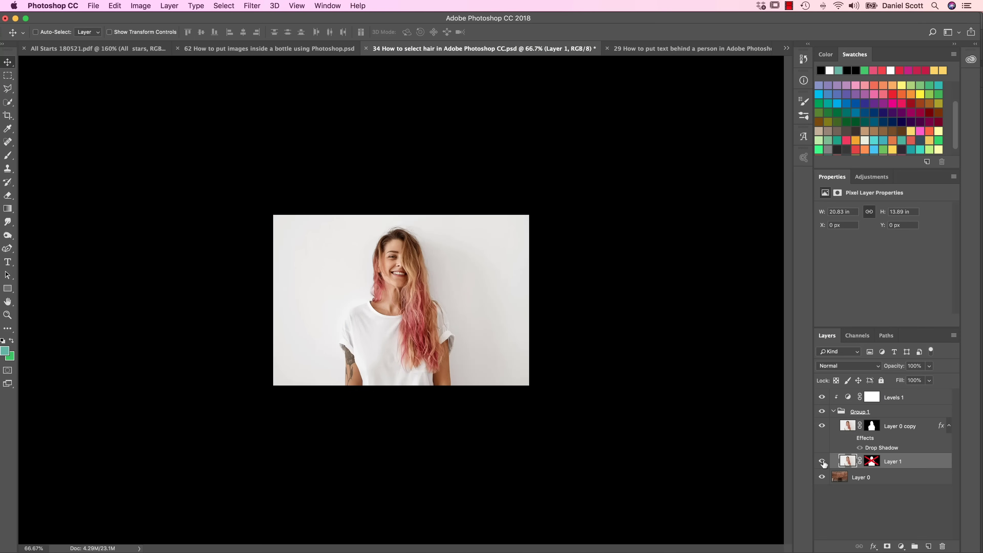
{"action": "left_click", "coordinate": [822, 461]}
{"action": "key", "text": "super+0"}
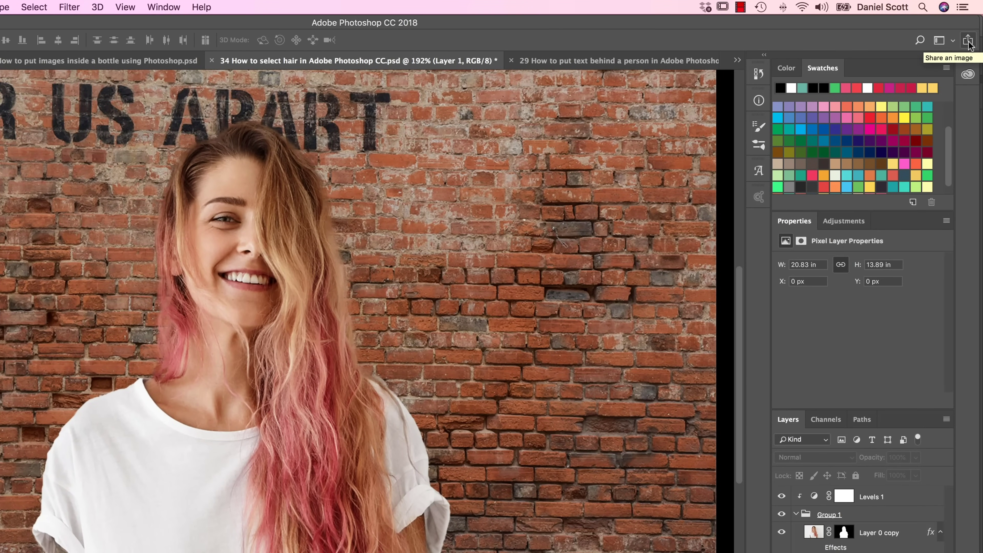
{"action": "left_click", "coordinate": [968, 41]}
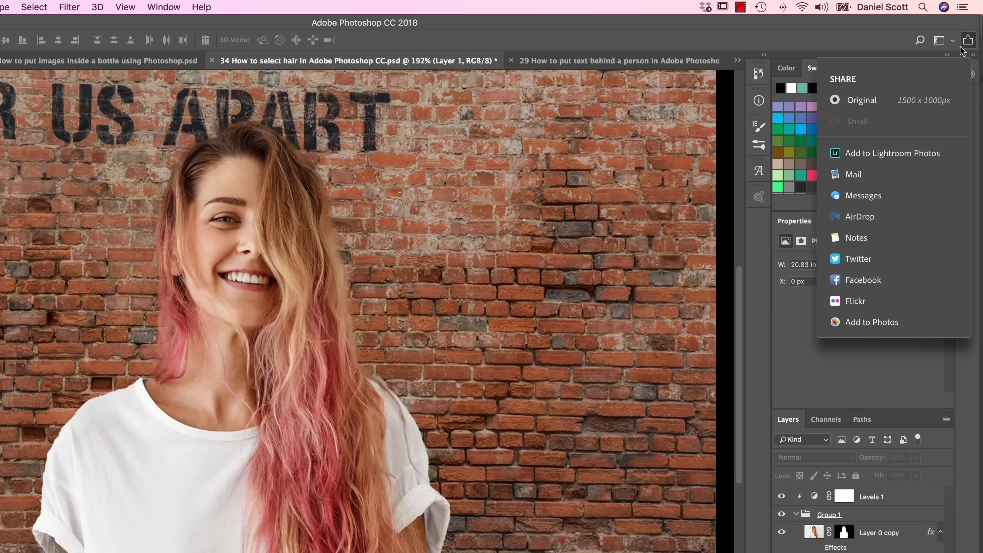
{"action": "left_click", "coordinate": [966, 42]}
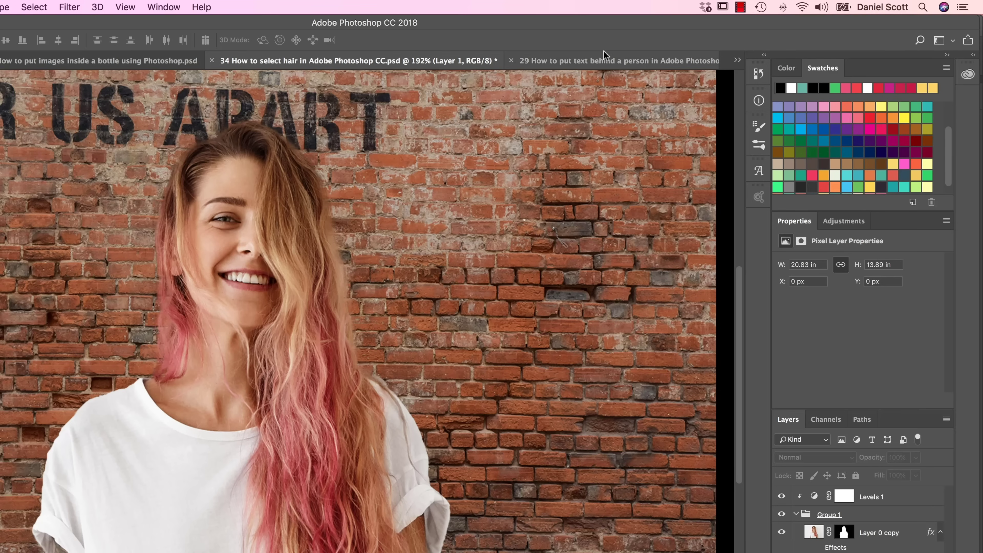
Switch to the '29 How to put text behind a person' document and compare Layer 1 and SOUL visibility.
{"action": "left_click", "coordinate": [604, 58]}
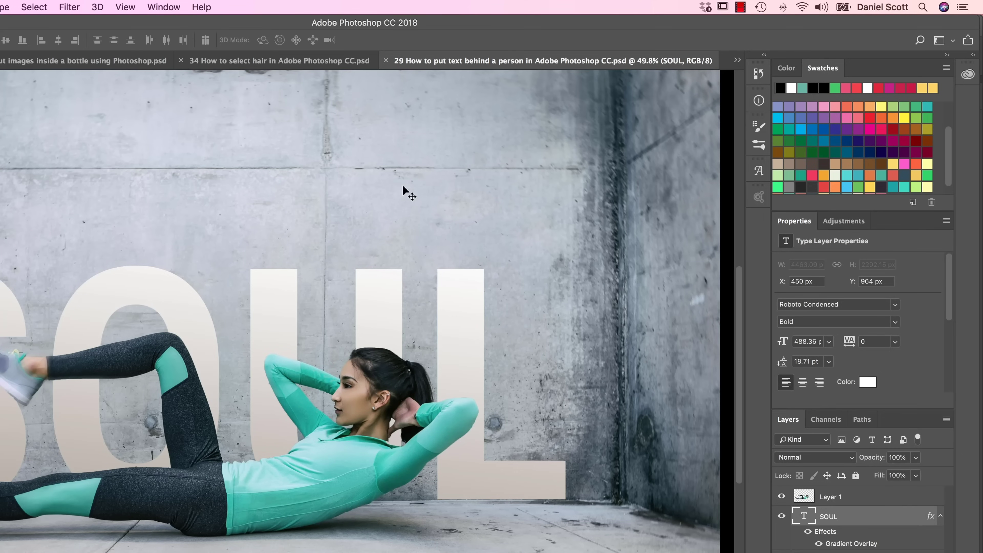
{"action": "key", "text": "super+minus"}
{"action": "key", "text": "super+minus"}
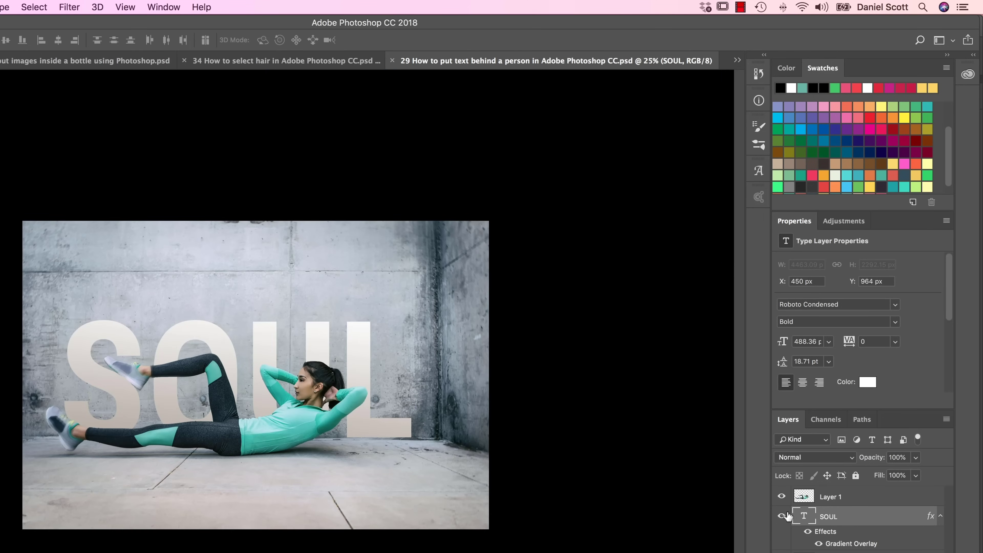
{"action": "left_click", "coordinate": [781, 496]}
{"action": "left_click", "coordinate": [781, 496]}
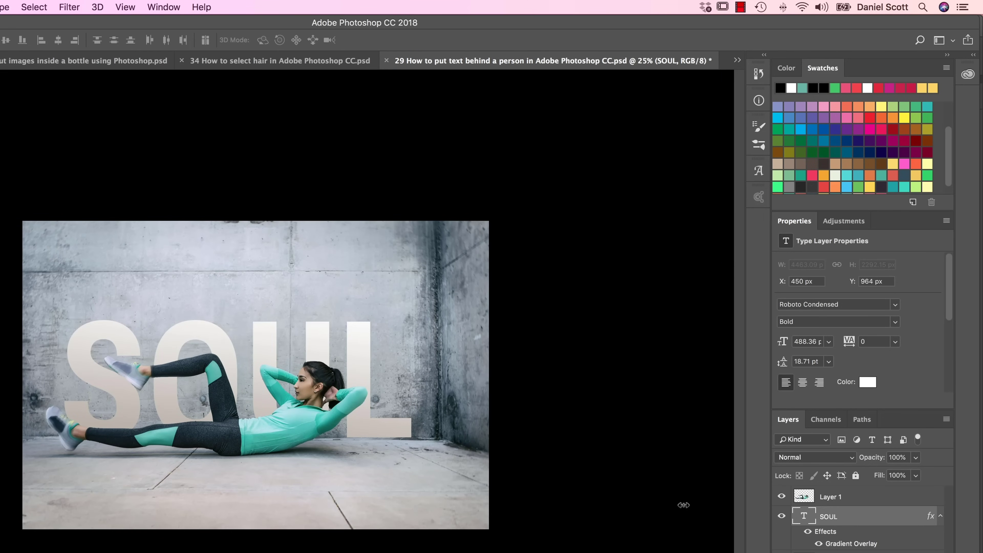
{"action": "left_click", "coordinate": [781, 516]}
{"action": "left_click", "coordinate": [781, 516]}
{"action": "key", "text": "super+plus"}
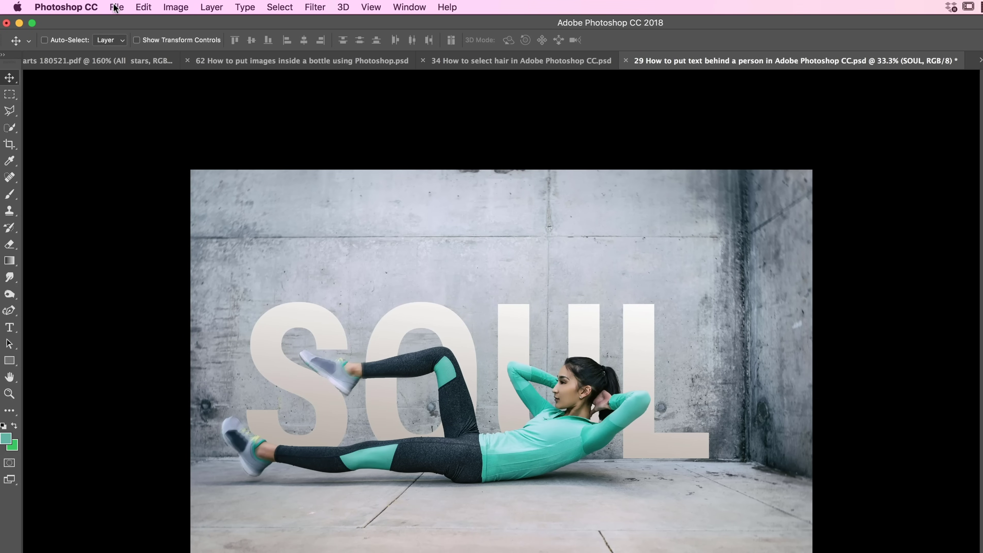
Save As 'Soul V1.psd' on the Desktop, keeping maximum compatibility.
{"action": "left_click", "coordinate": [115, 8]}
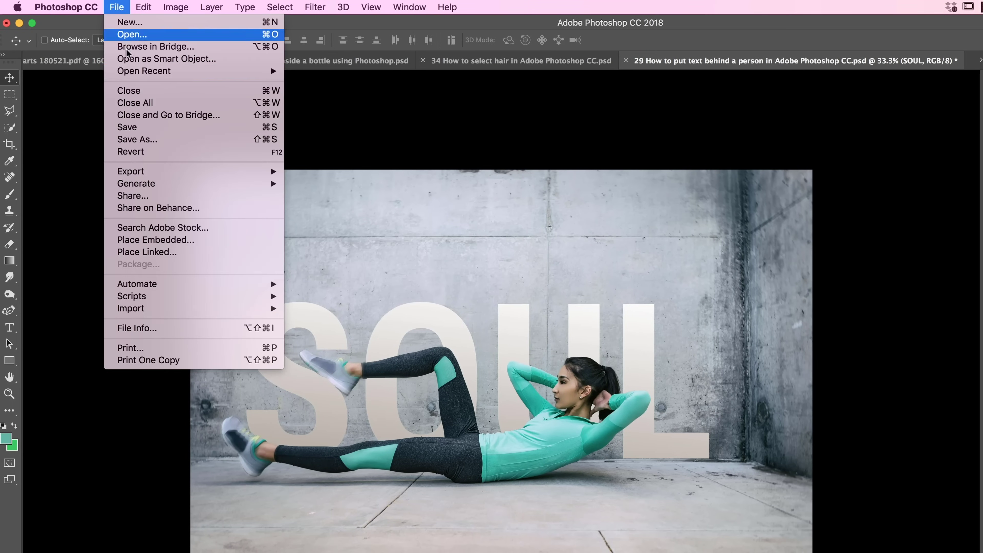
{"action": "left_click", "coordinate": [133, 139]}
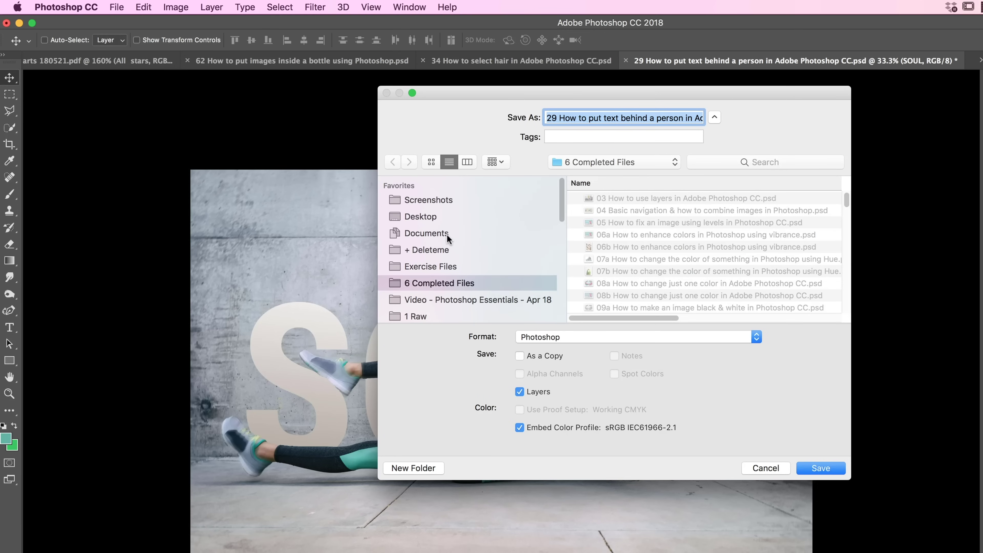
{"action": "left_click", "coordinate": [431, 217]}
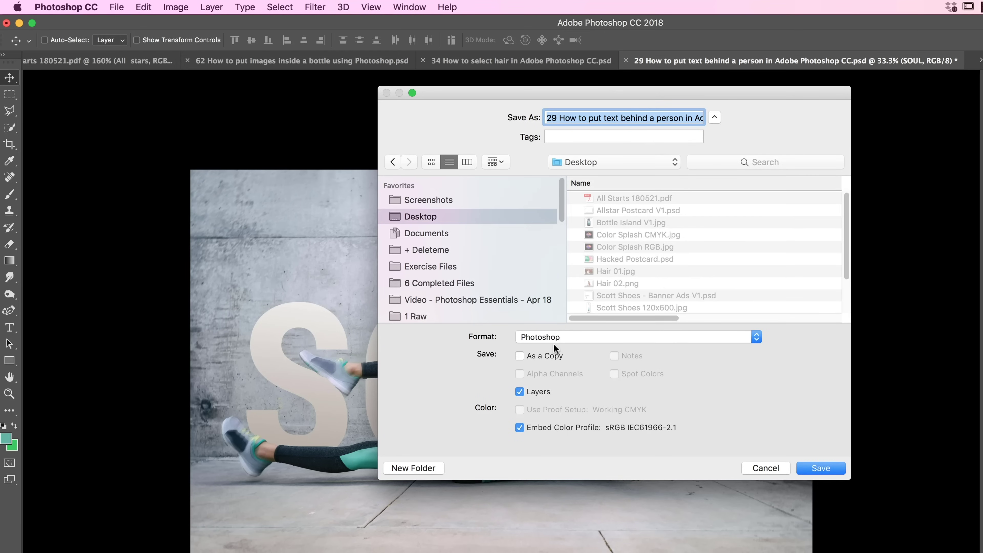
{"action": "type", "text": "Soul V1.psd"}
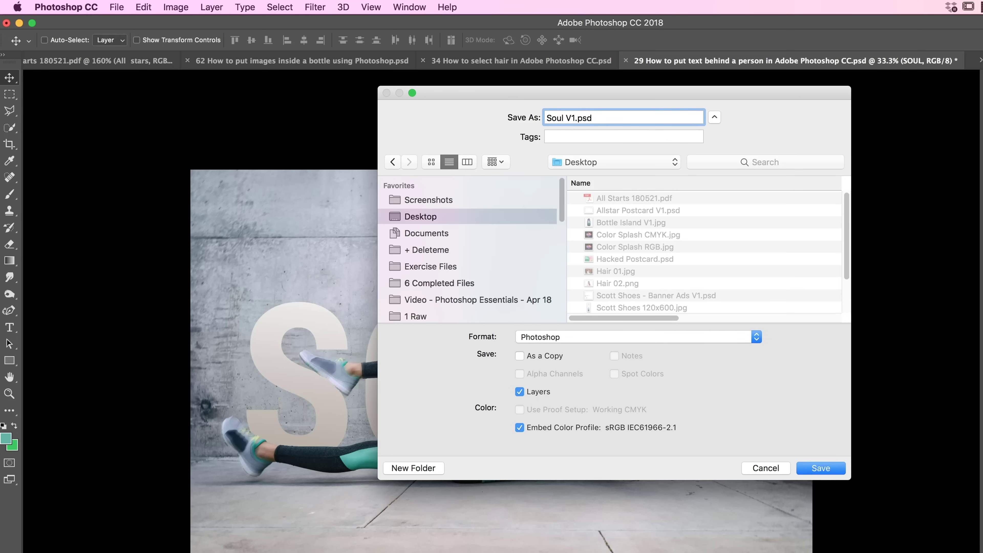
{"action": "key", "text": "Return"}
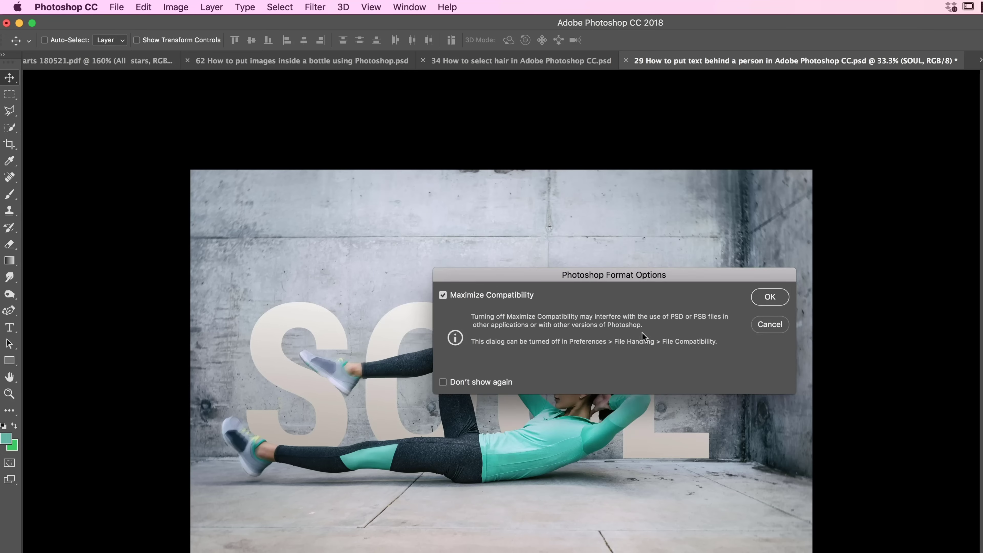
{"action": "left_click", "coordinate": [761, 301]}
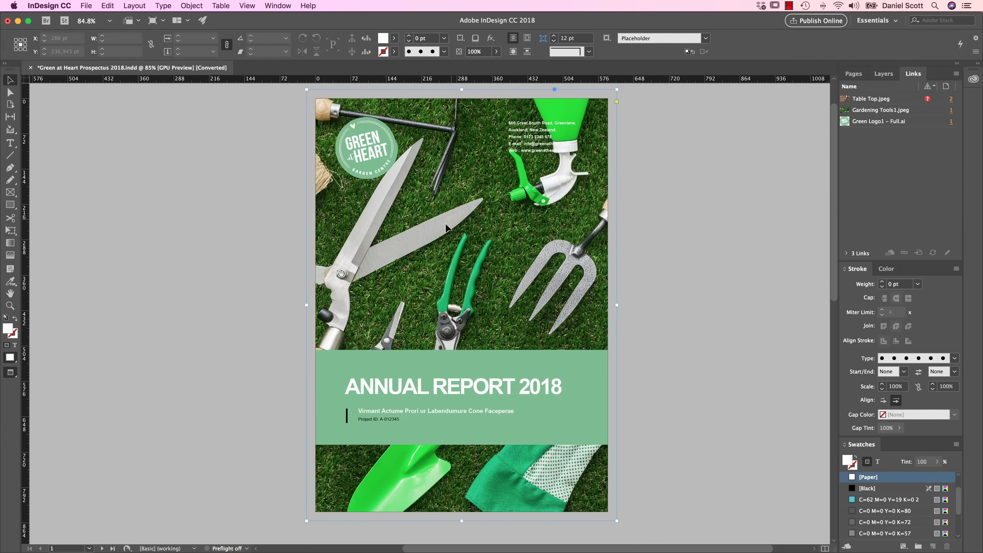
Choose Soul V1.psd from the Desktop in InDesign's Place dialog.
{"action": "left_click", "coordinate": [406, 269]}
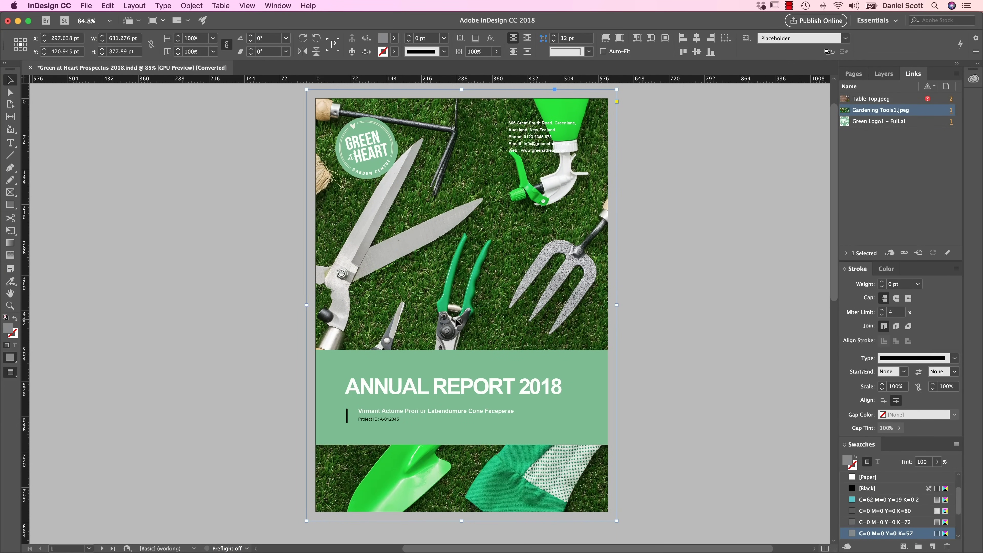
{"action": "left_click", "coordinate": [656, 280]}
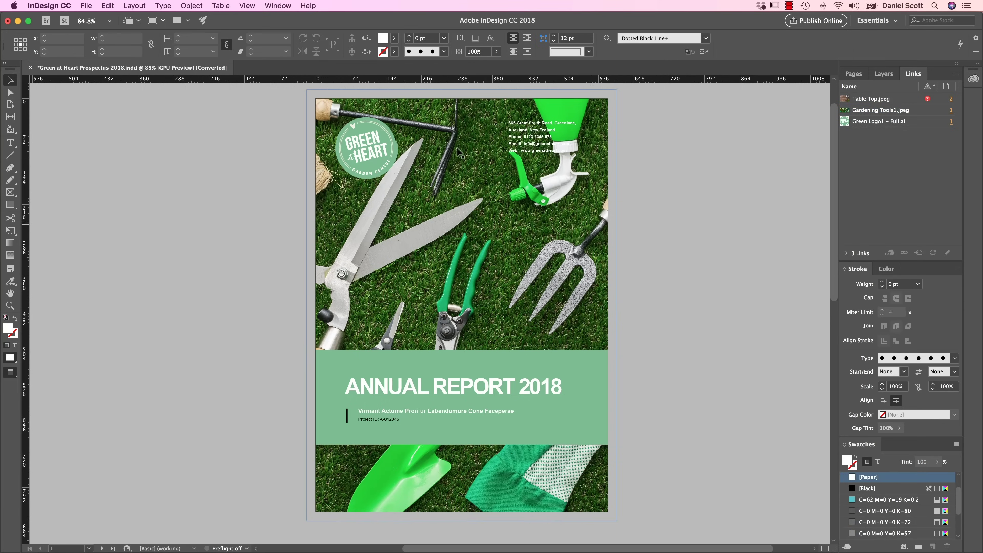
{"action": "left_click", "coordinate": [86, 5]}
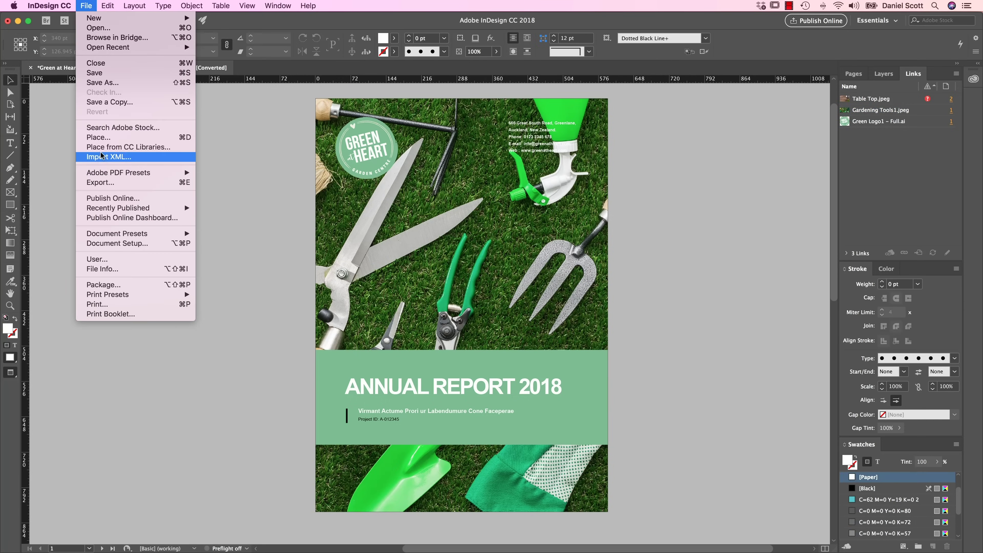
{"action": "left_click", "coordinate": [101, 137]}
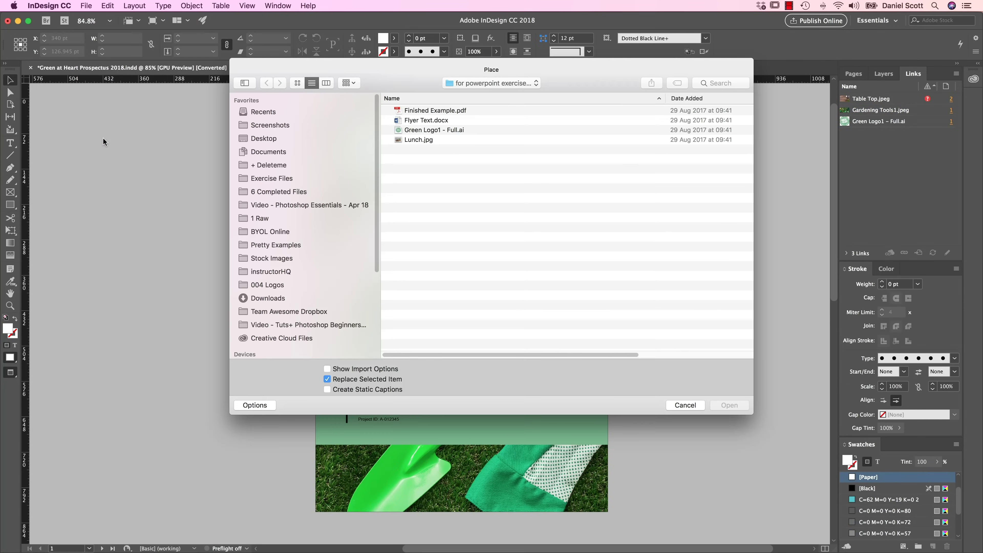
{"action": "left_click", "coordinate": [275, 139]}
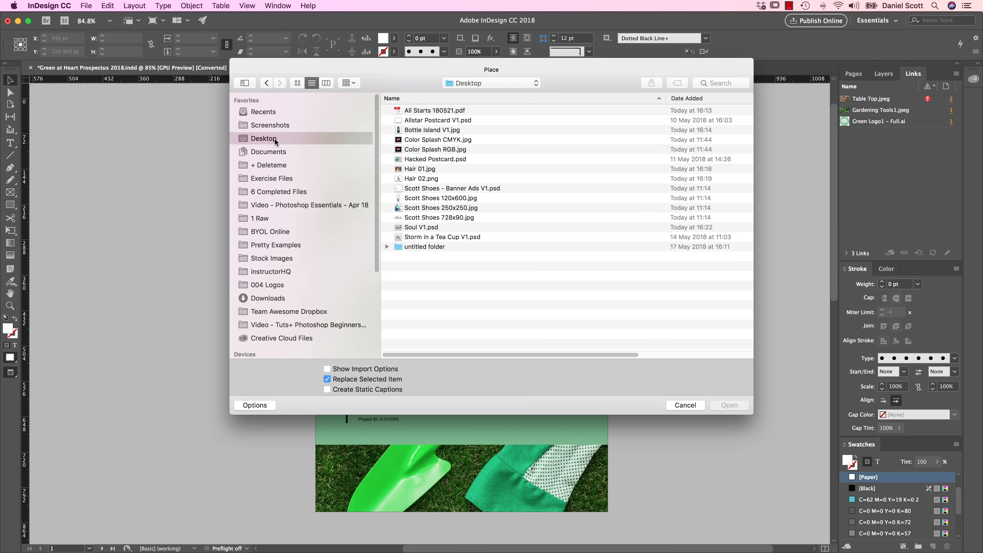
{"action": "left_click", "coordinate": [426, 227]}
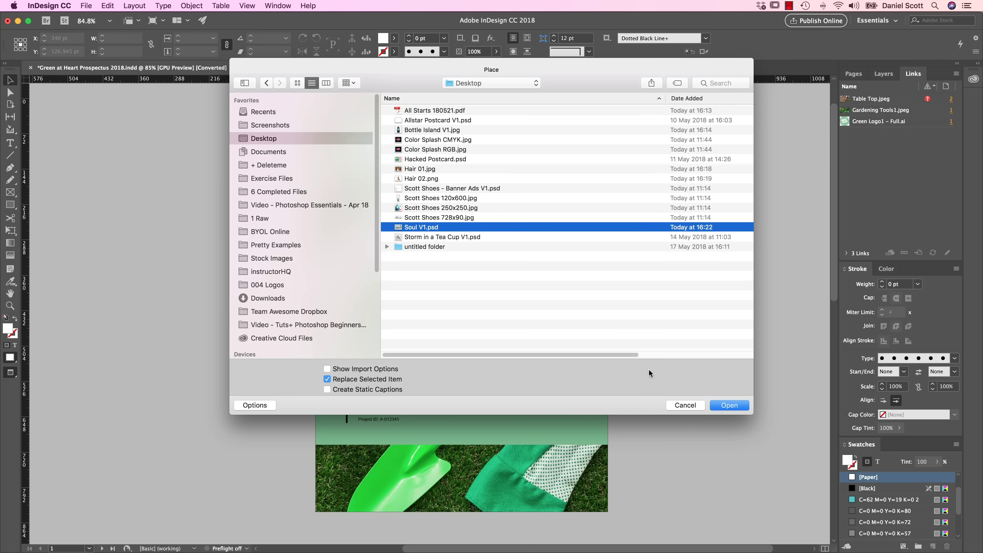
Place the Soul image over the cover page, enlarge it proportionally and shift it left.
{"action": "left_click", "coordinate": [730, 405]}
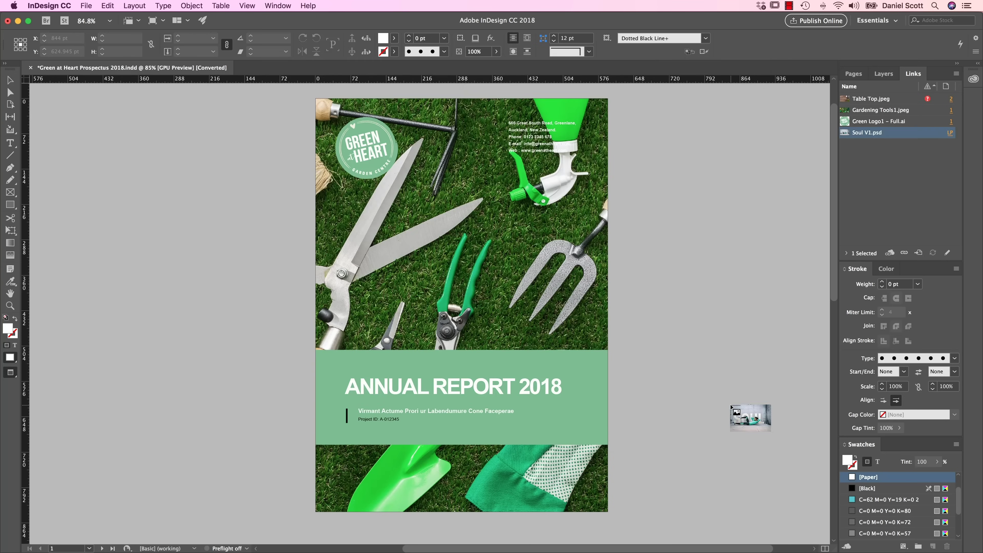
{"action": "left_click_drag", "start_coordinate": [241, 96], "coordinate": [826, 534]}
{"action": "key", "text": "super+minus"}
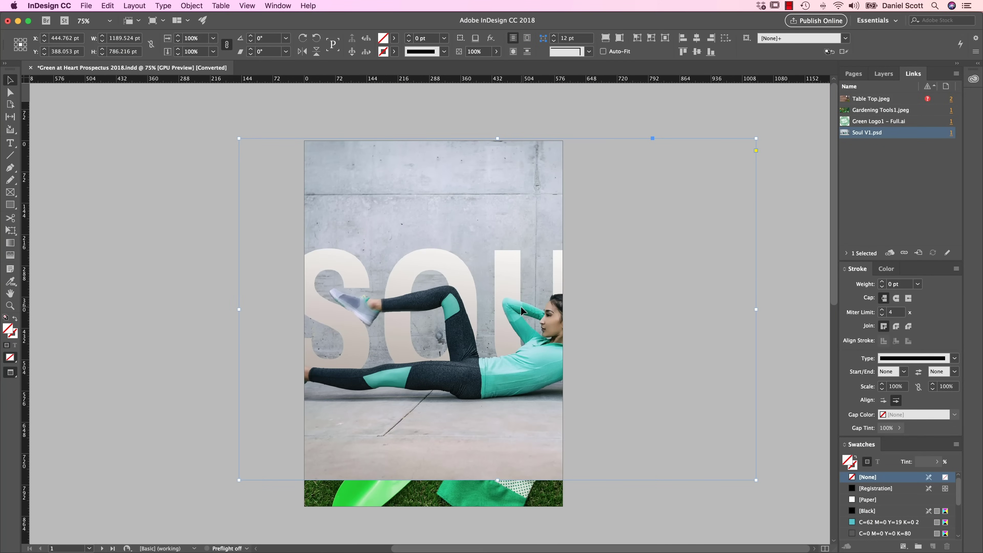
{"action": "left_click_drag", "start_coordinate": [755, 480], "coordinate": [816, 520]}
{"action": "left_click_drag", "start_coordinate": [727, 399], "coordinate": [650, 406]}
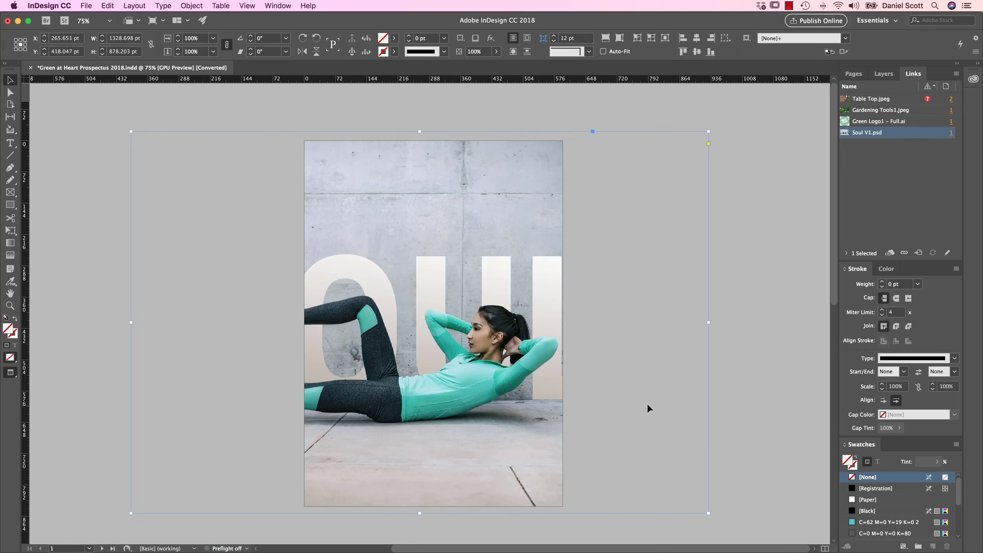
Send the Soul image to the back and delete the gardening-tools cover photo.
{"action": "right_click", "coordinate": [556, 369]}
{"action": "mouse_move", "coordinate": [658, 321]}
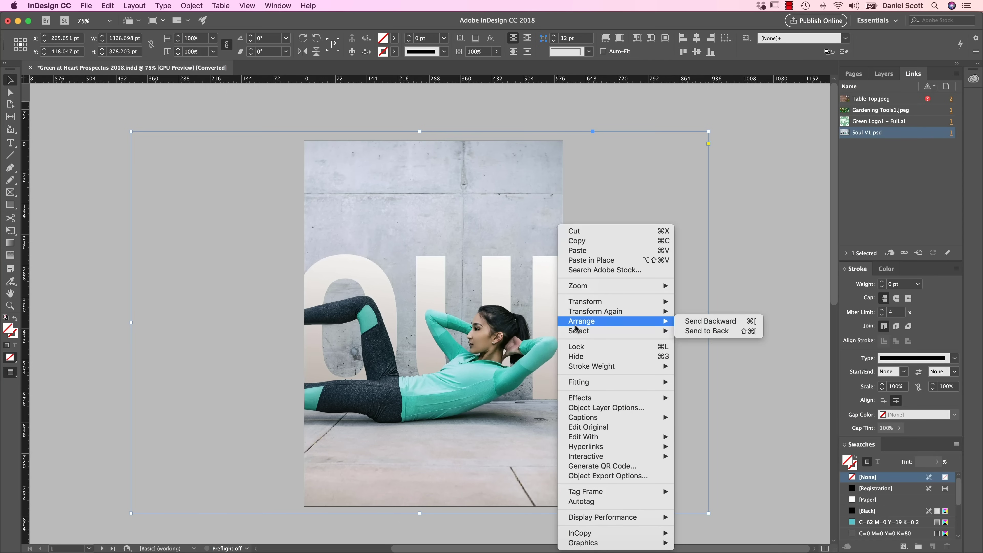
{"action": "left_click", "coordinate": [705, 329]}
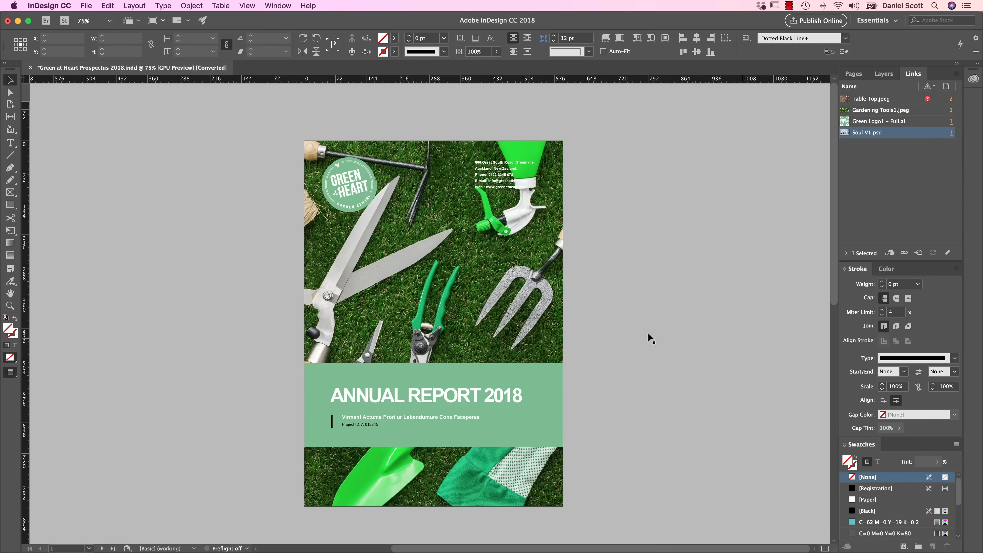
{"action": "left_click", "coordinate": [496, 325]}
{"action": "key", "text": "Delete"}
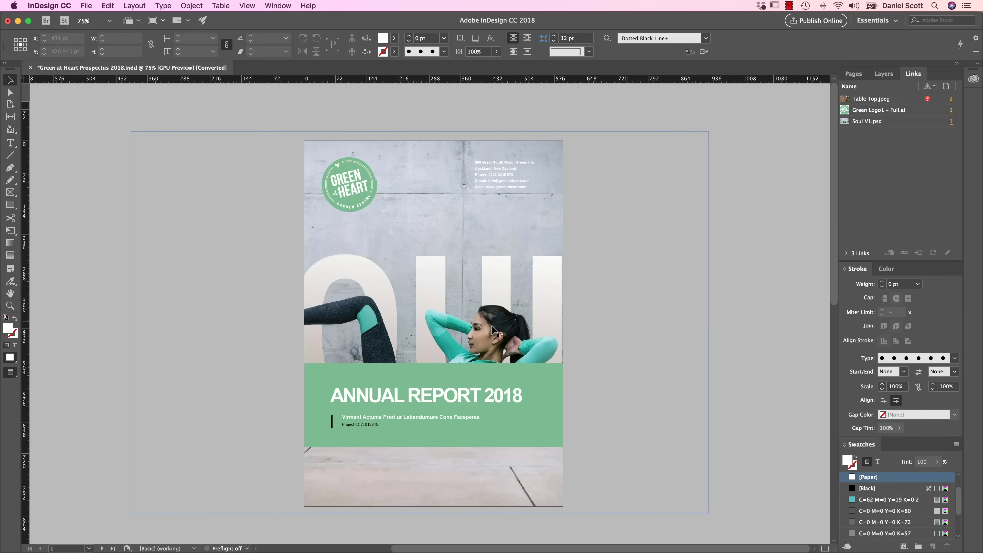
{"action": "left_click", "coordinate": [496, 329]}
{"action": "left_click", "coordinate": [477, 126]}
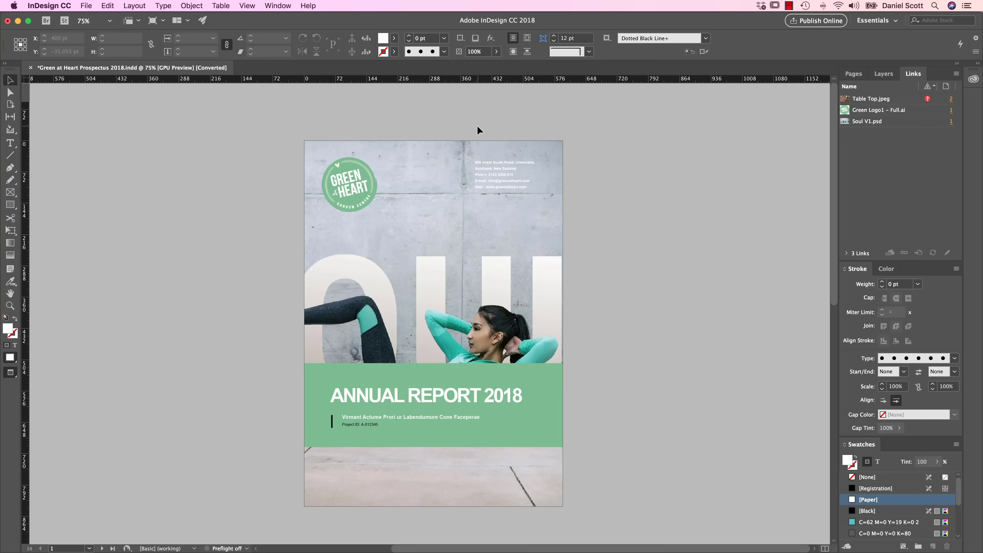
{"action": "left_click", "coordinate": [854, 74]}
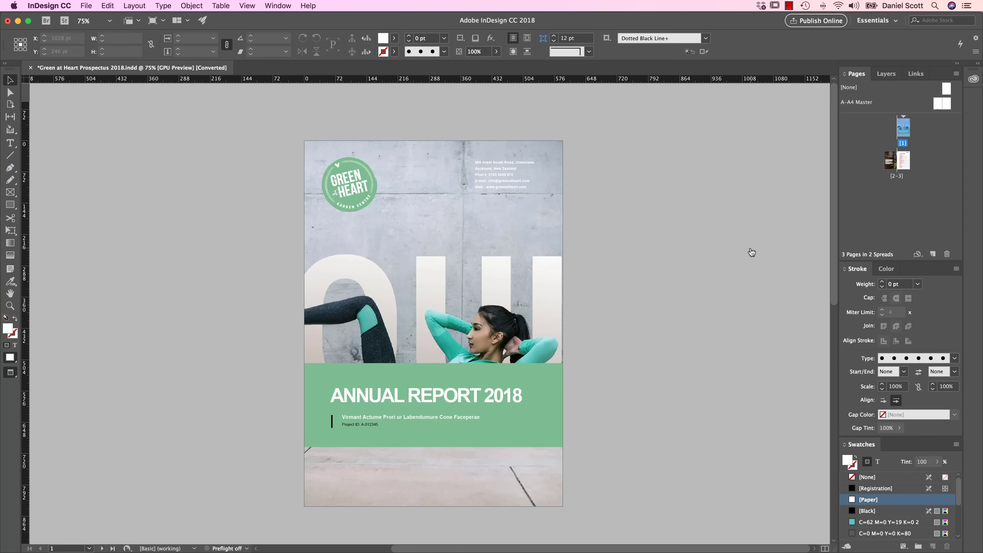
In Photoshop, hide the SOUL text layer and save Soul V1.psd.
{"action": "key", "text": "super+Tab"}
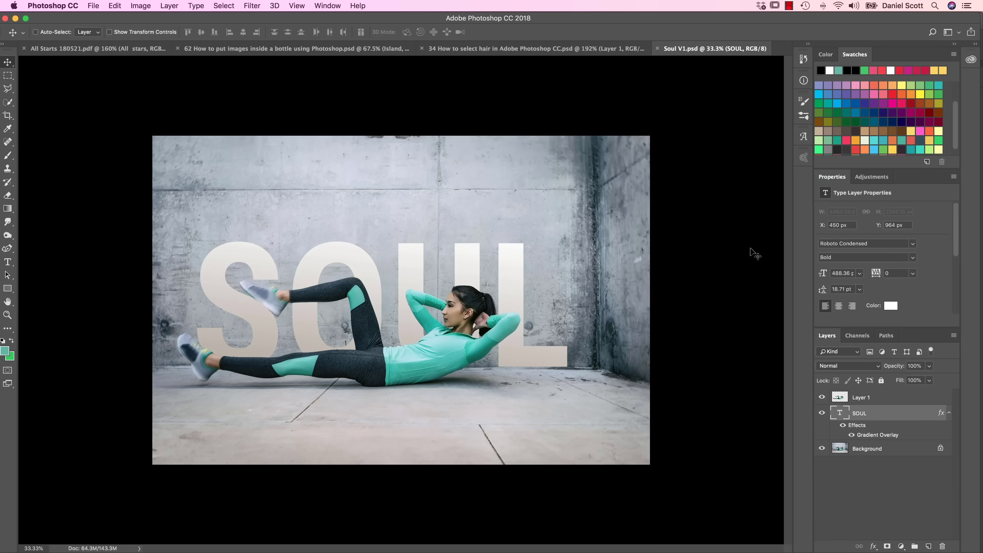
{"action": "left_click", "coordinate": [822, 413]}
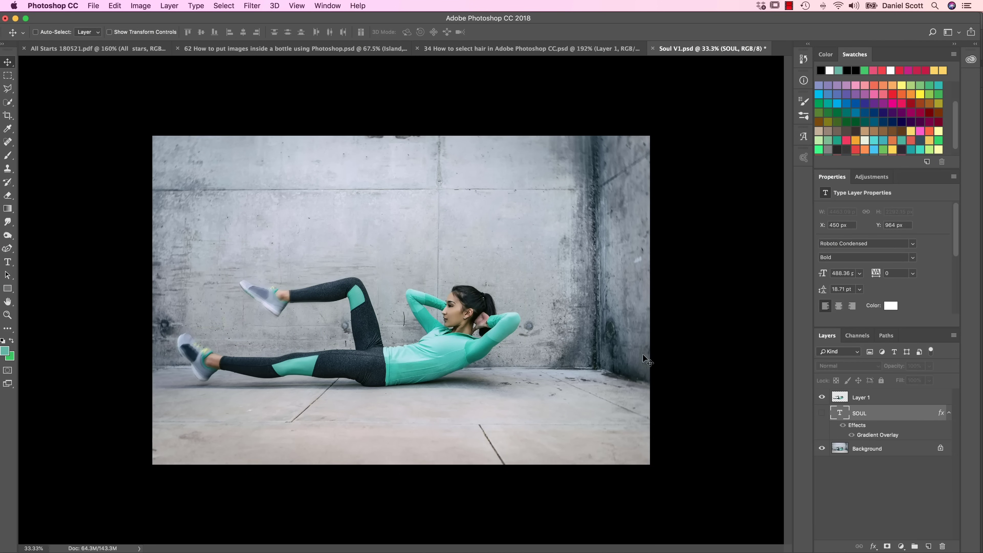
{"action": "key", "text": "super+s"}
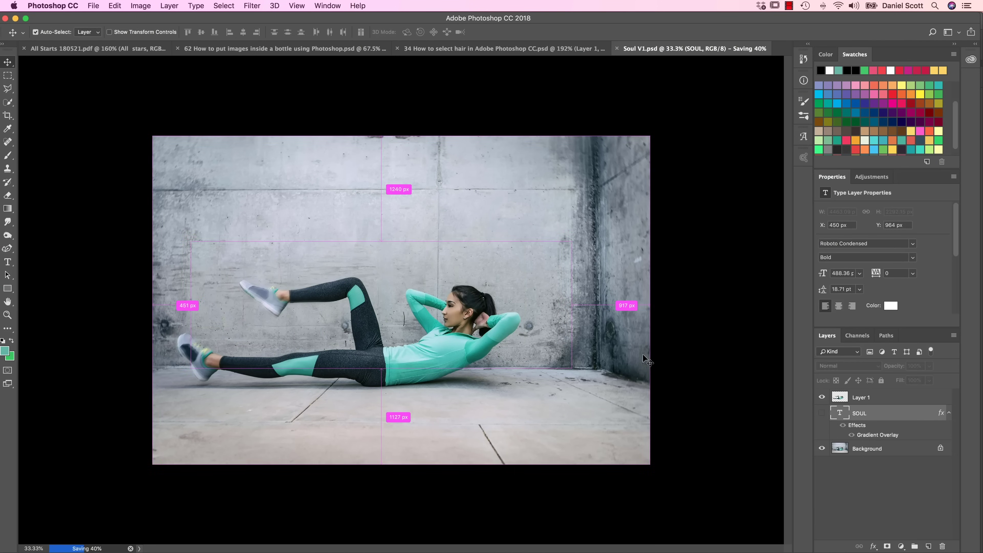
{"action": "key", "text": "super+Tab"}
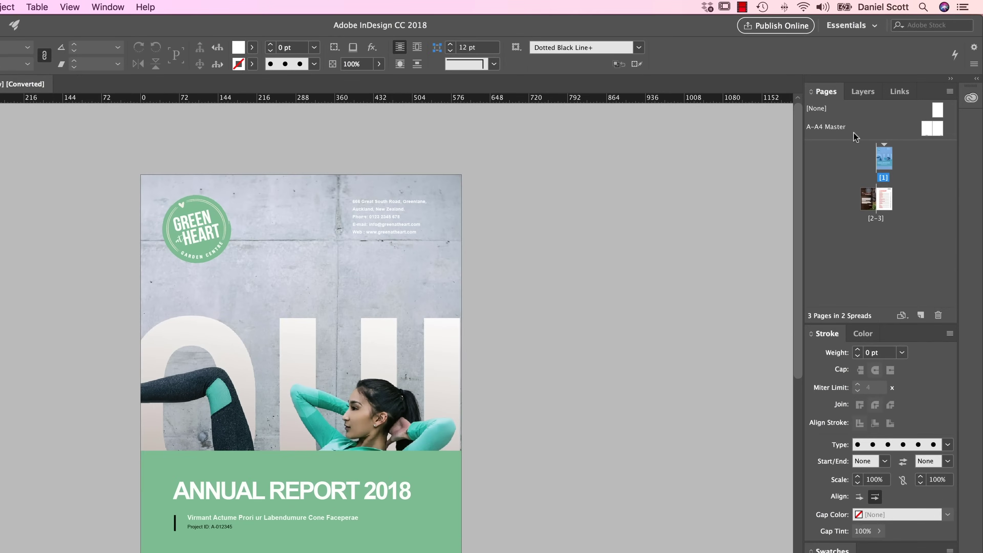
Update the modified Soul V1.psd link from the Links panel's warning icon.
{"action": "left_click", "coordinate": [896, 93]}
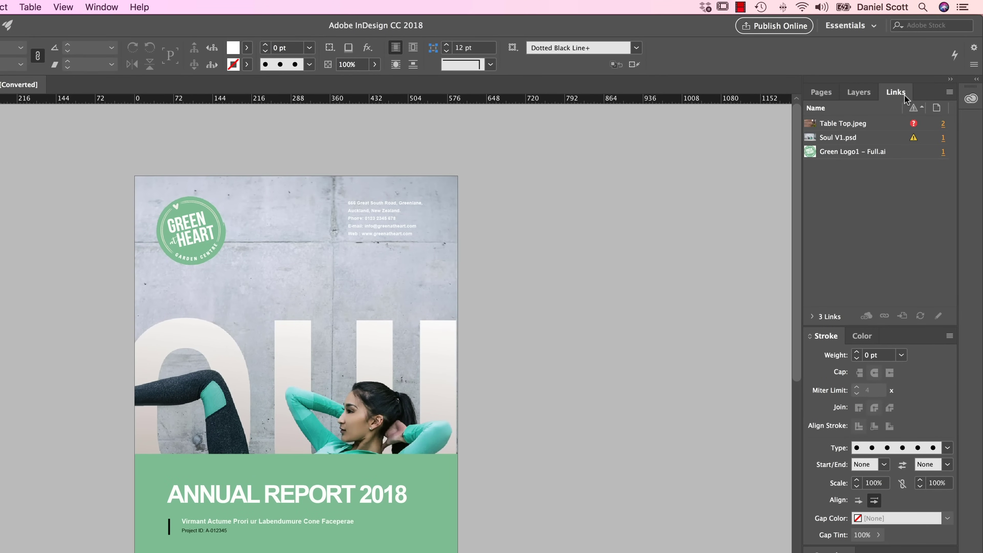
{"action": "mouse_move", "coordinate": [915, 142]}
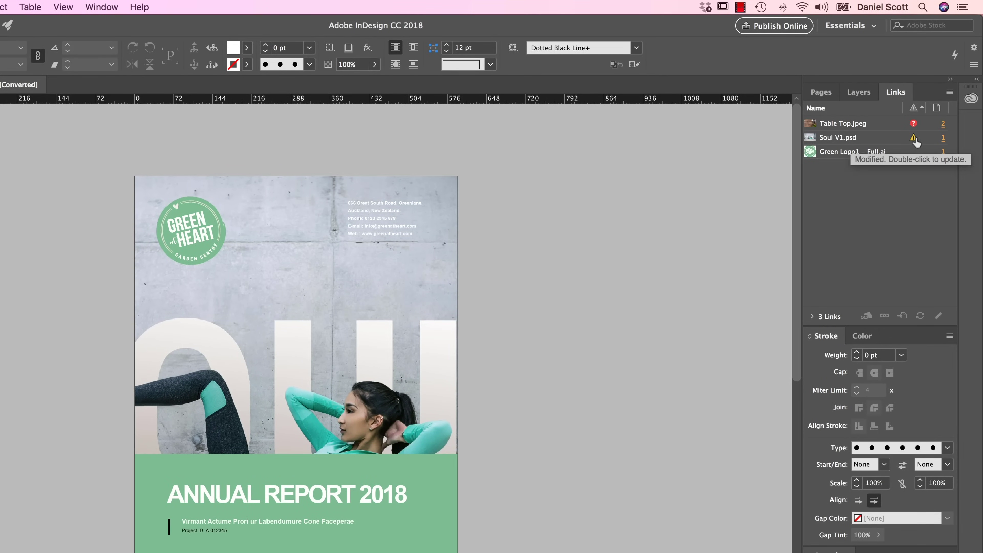
{"action": "double_click", "coordinate": [914, 140]}
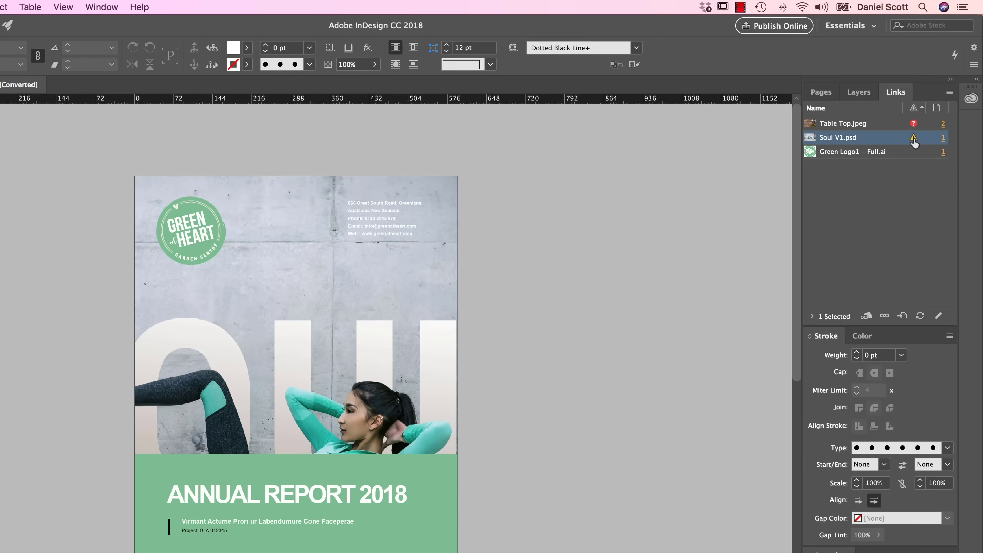
Restore the hidden text layer and change its word from SOUL to DAN.
{"action": "key", "text": "super+Tab"}
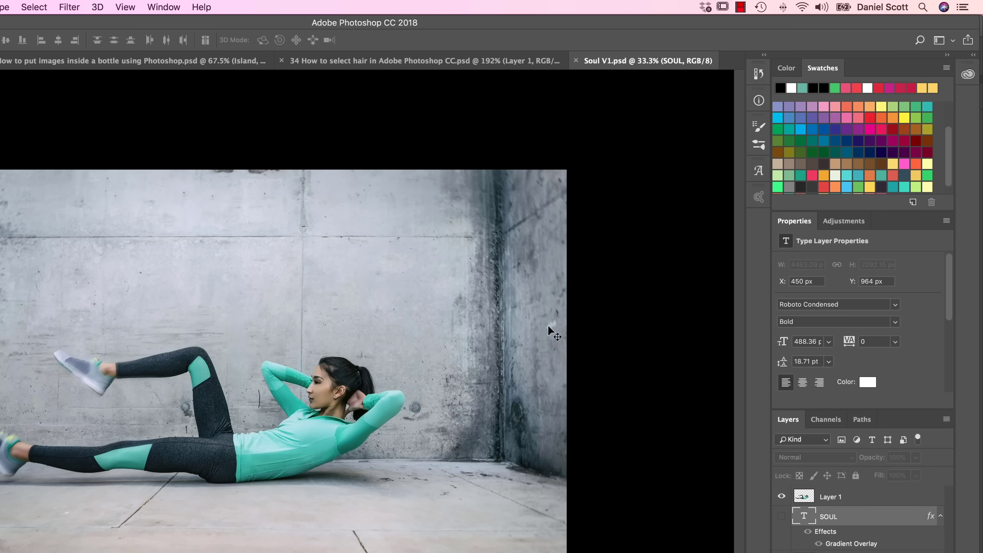
{"action": "key", "text": "super+z"}
{"action": "key", "text": "t"}
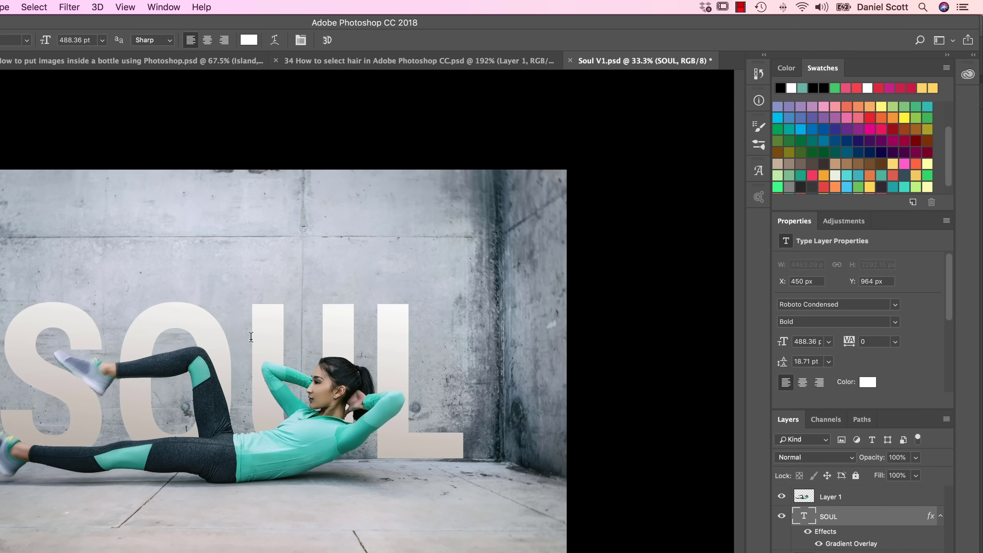
{"action": "left_click", "coordinate": [250, 336]}
{"action": "key", "text": "super+a"}
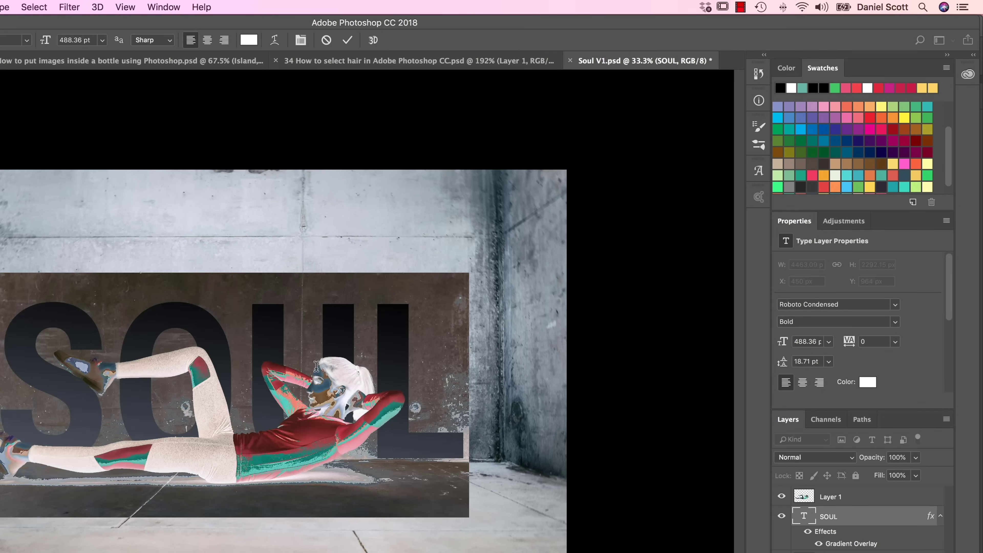
{"action": "type", "text": "DAN"}
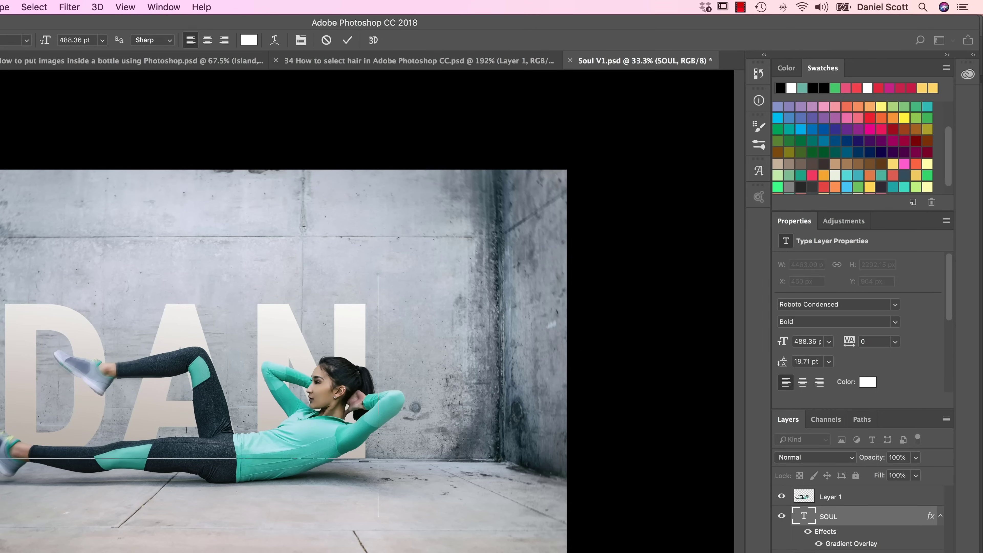
{"action": "key", "text": "super+Return"}
Move DAN right behind the woman and save the file.
{"action": "key", "text": "v"}
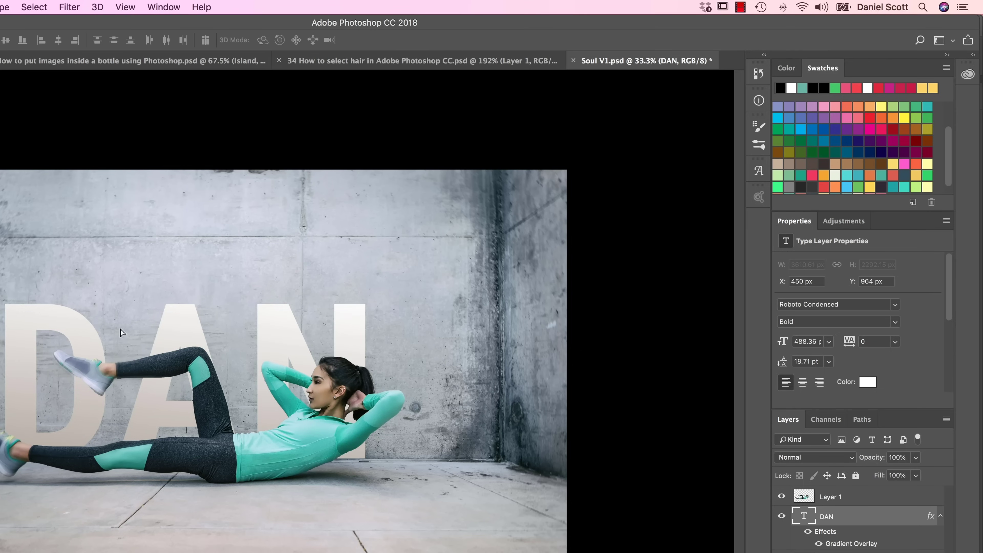
{"action": "left_click_drag", "start_coordinate": [115, 323], "coordinate": [209, 348]}
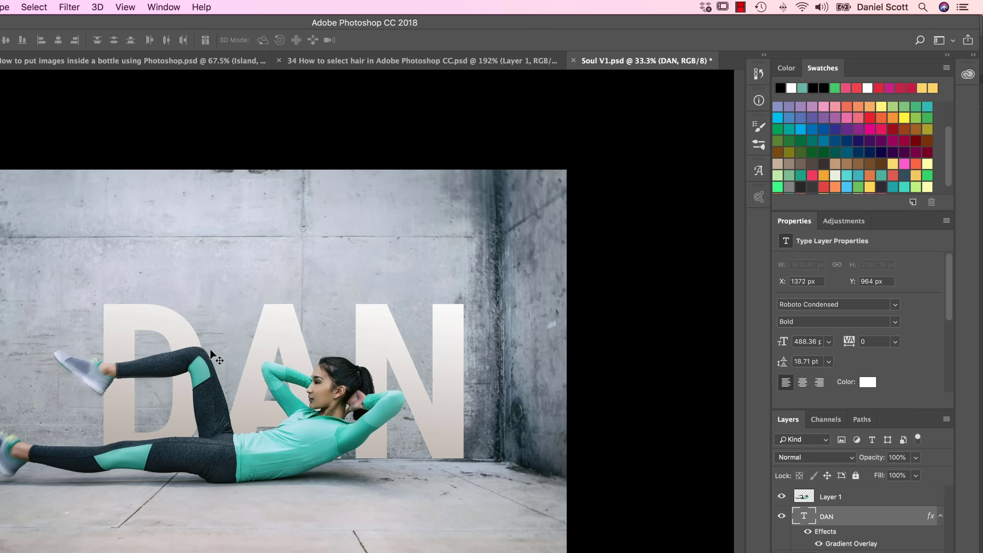
{"action": "key", "text": "super+s"}
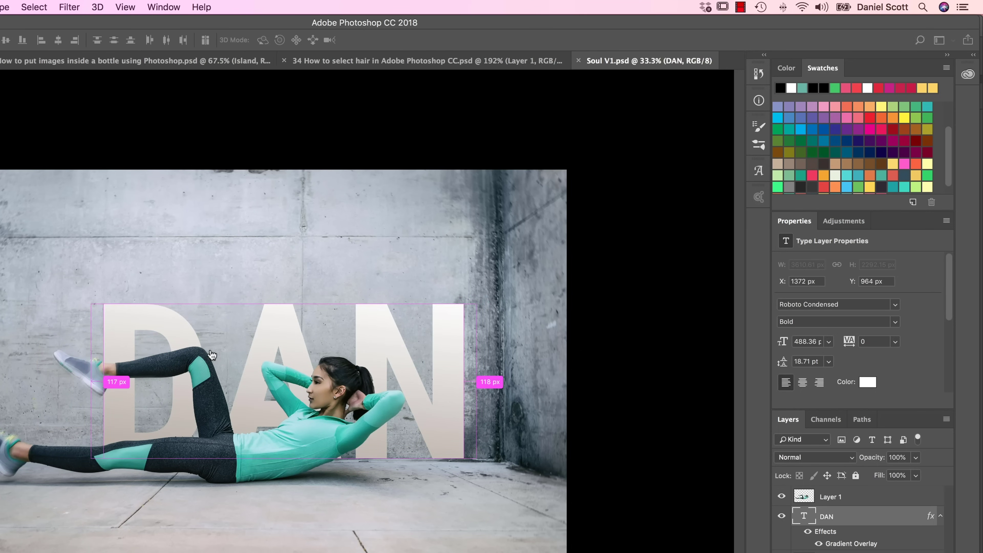
Back in InDesign, update the Soul V1.psd link to show DAN on the cover.
{"action": "key", "text": "super+Tab"}
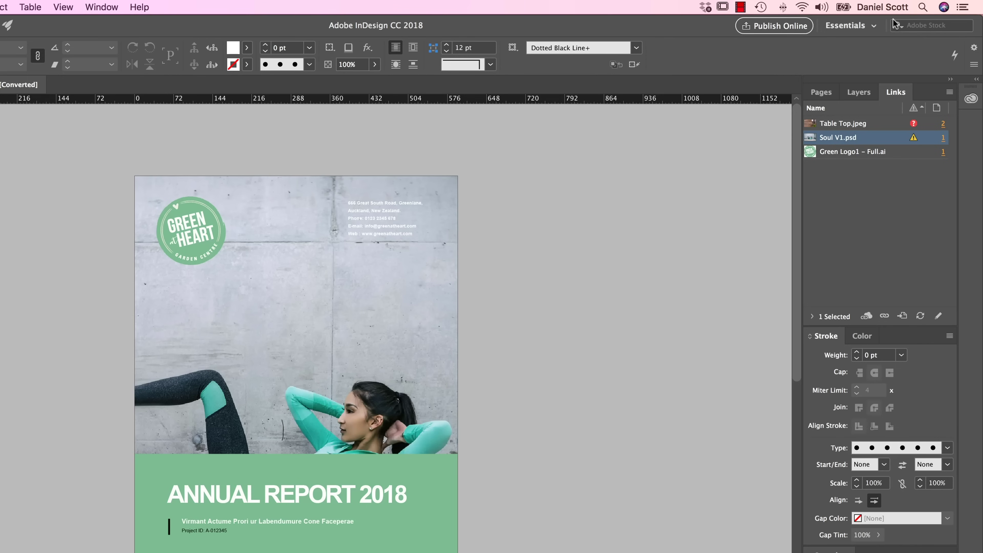
{"action": "left_click", "coordinate": [912, 138]}
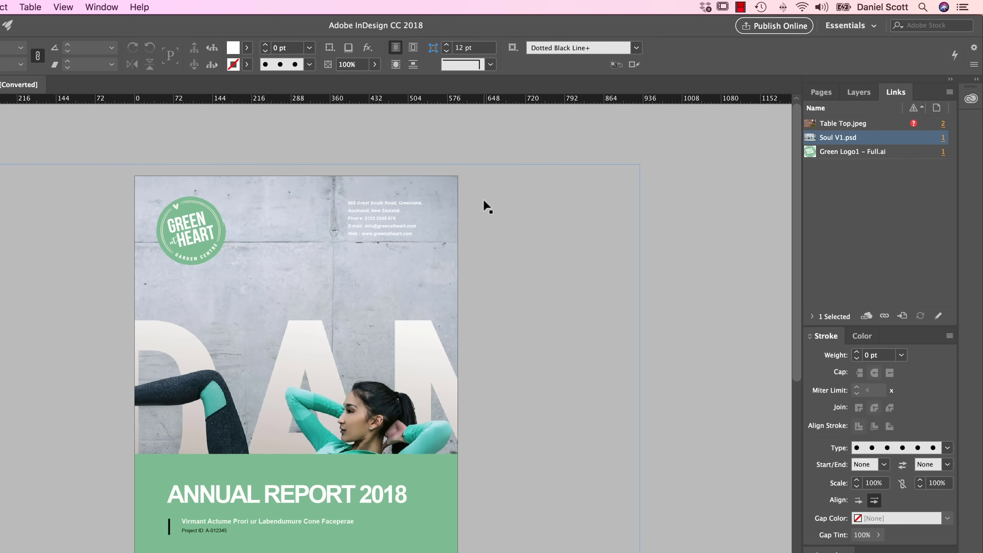